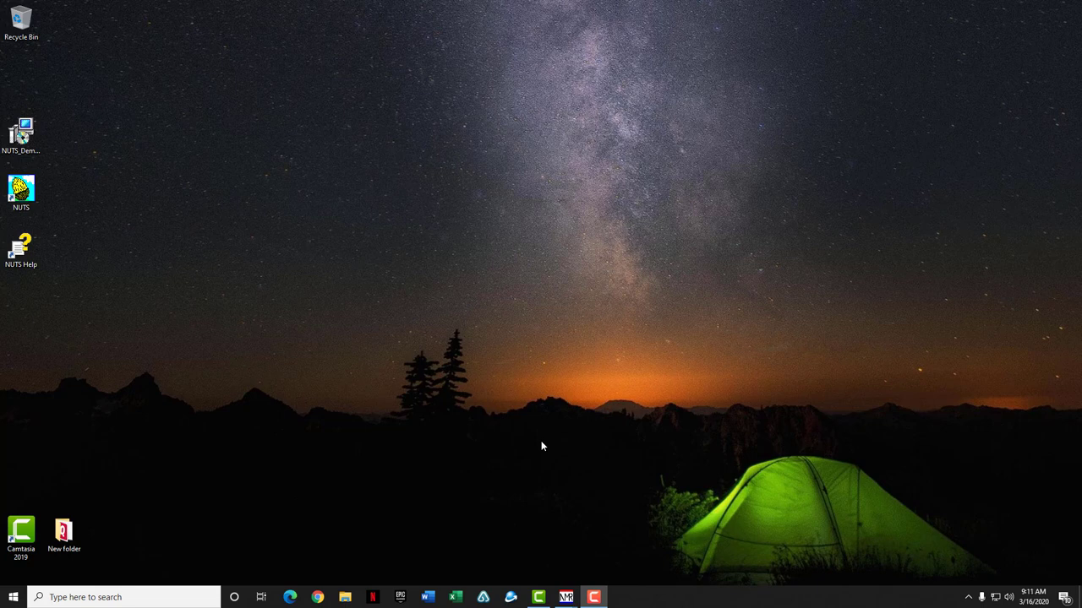
- Launch NUTS from its desktop shortcut and dismiss the licence information box
left_click(21, 191)
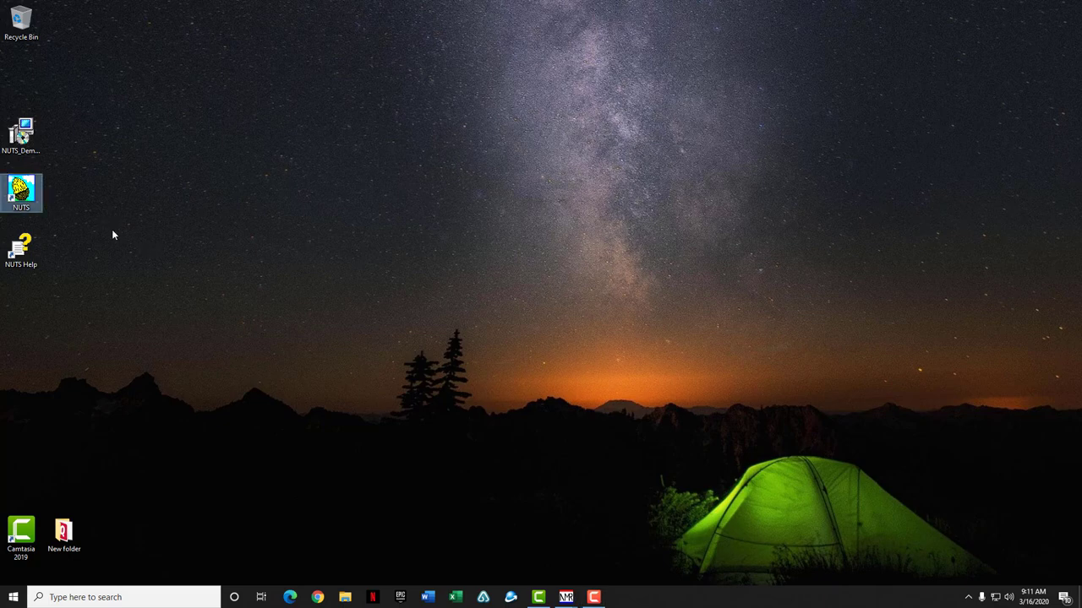
double_click(32, 193)
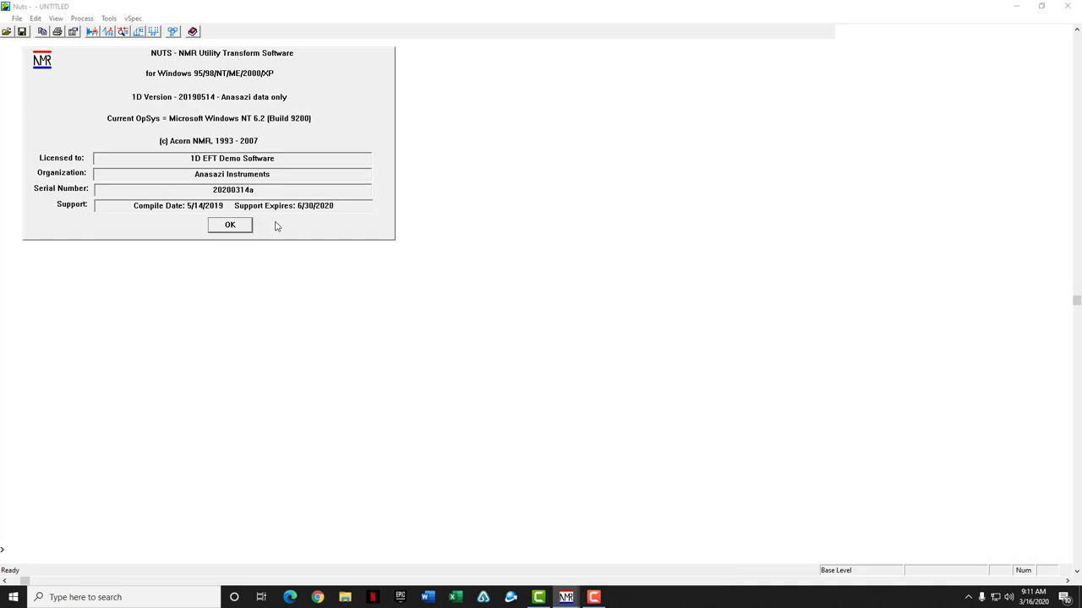
left_click(237, 226)
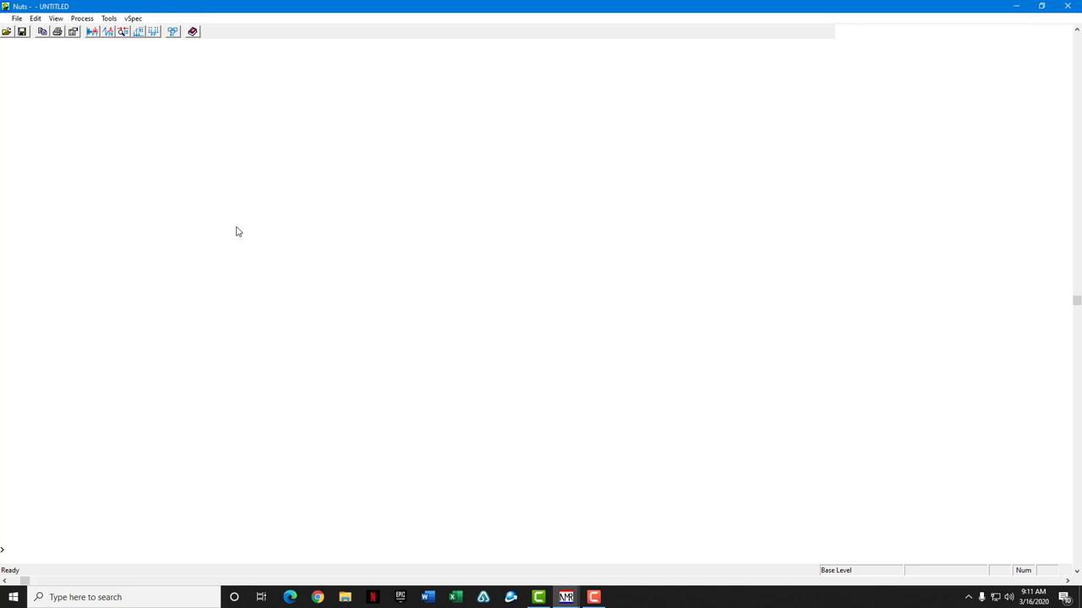
- Open the data file 98% propylbenzoate.h1 with GA - File Open
right_click(414, 186)
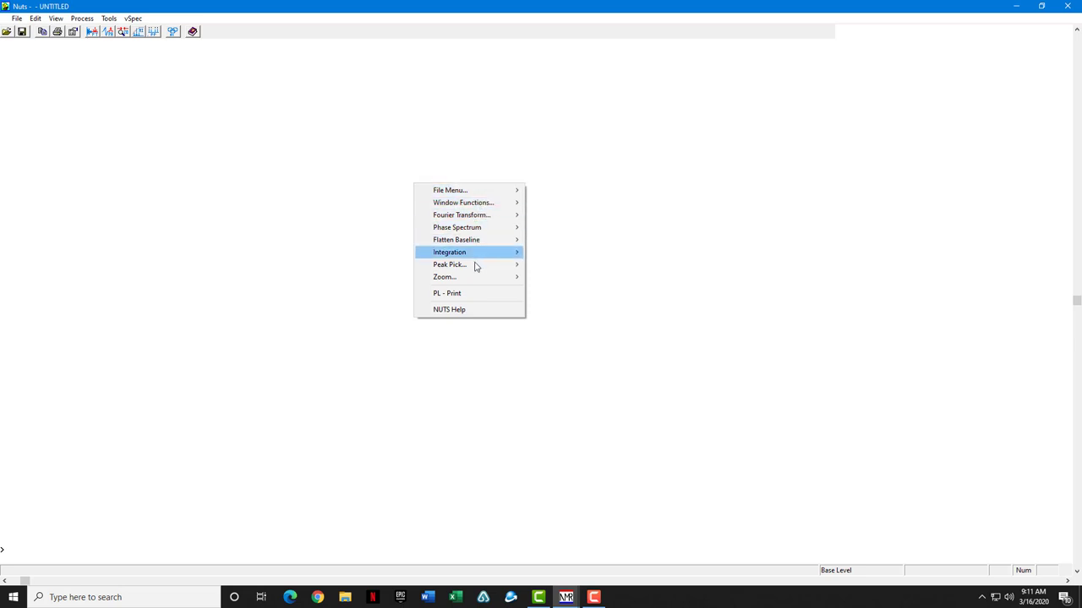
mouse_move(476, 194)
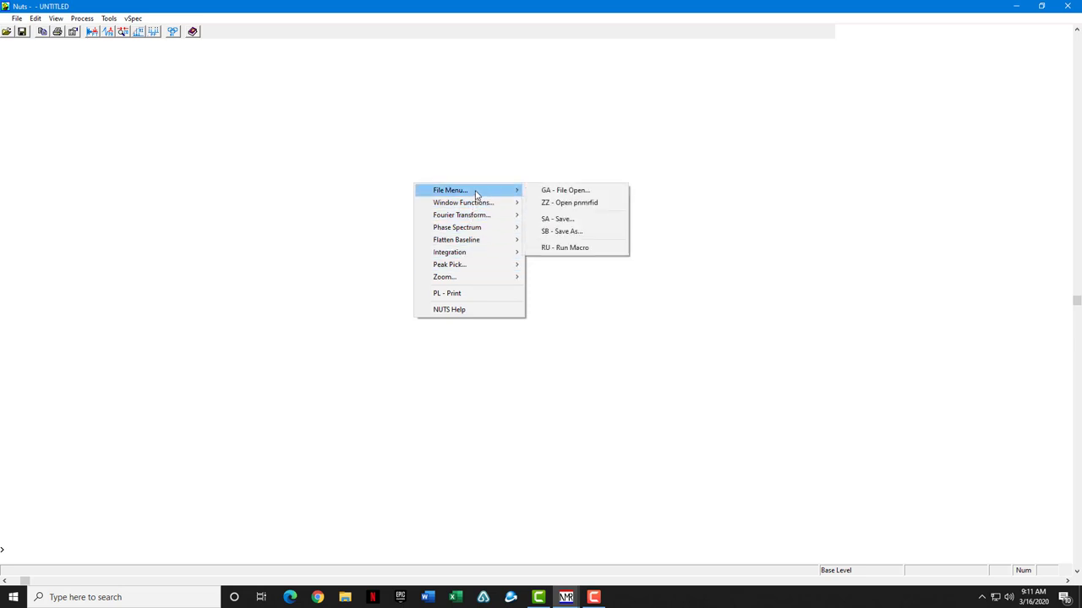
left_click(552, 193)
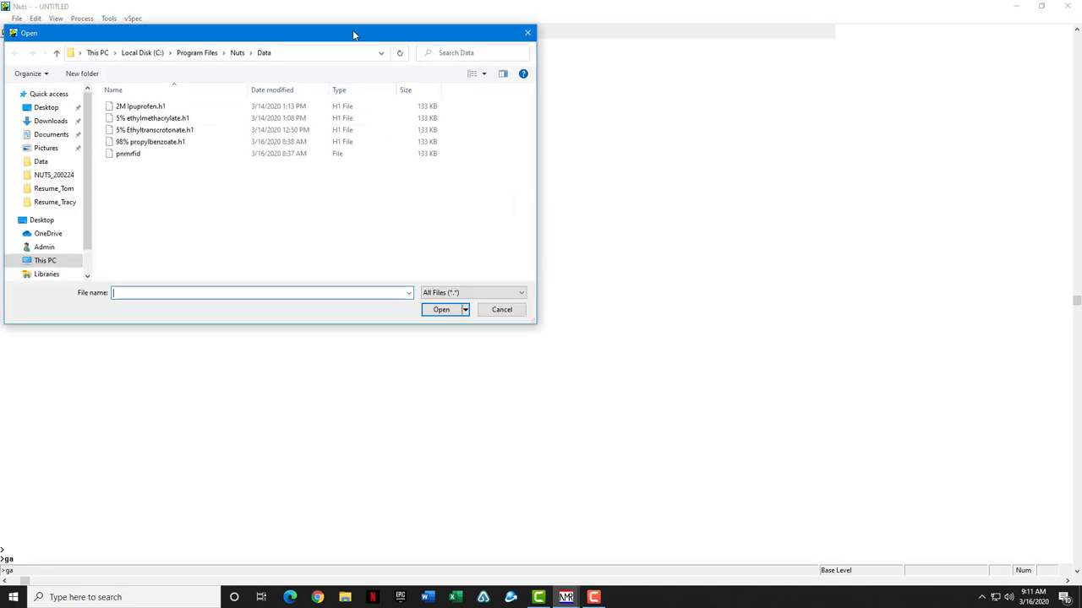
left_click_drag(353, 34, 388, 67)
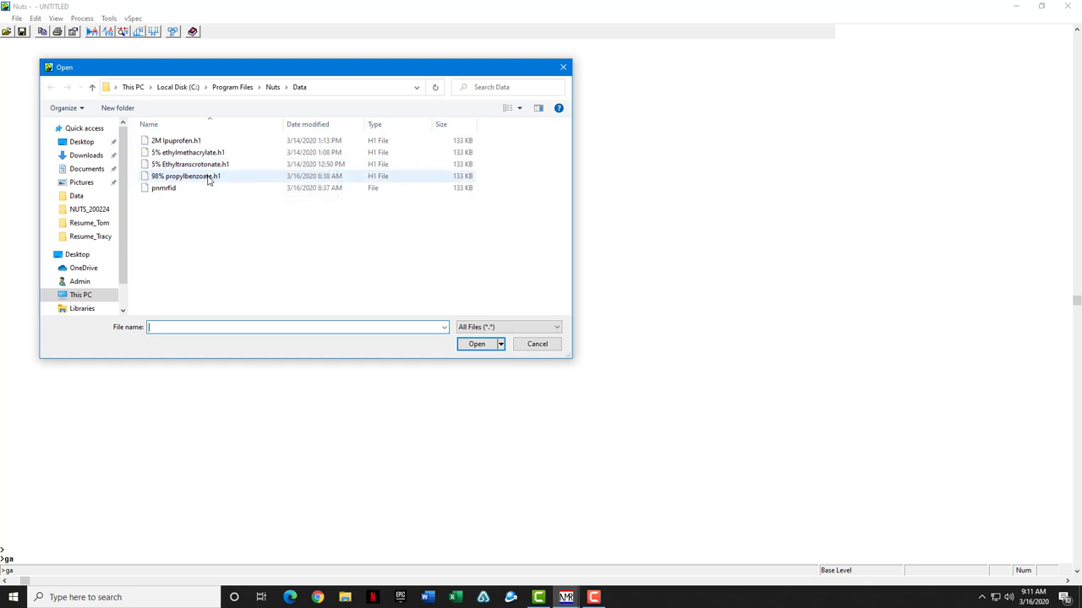
left_click(208, 177)
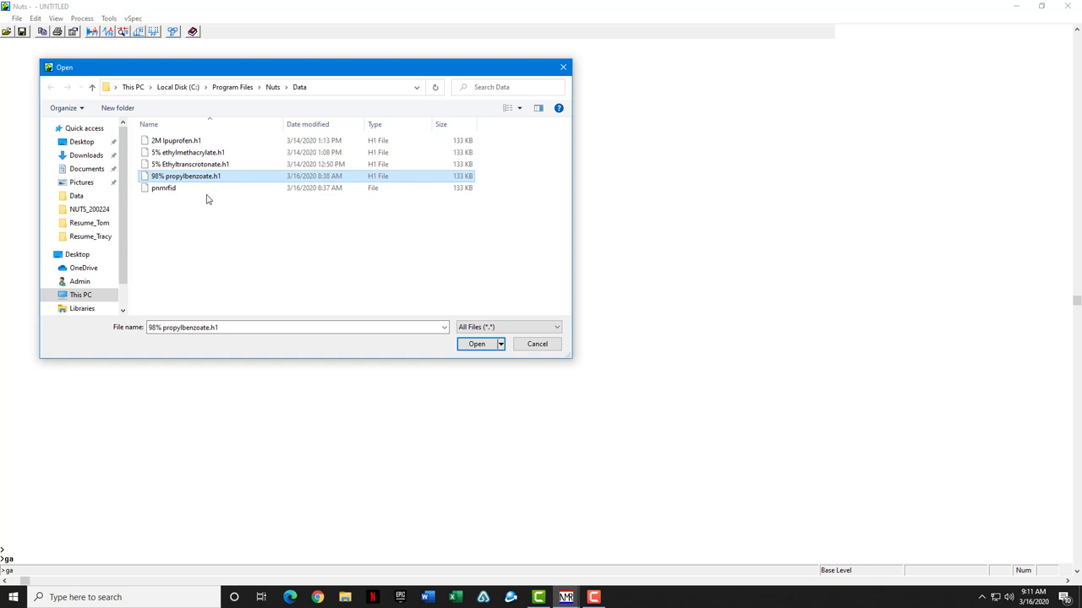
left_click(471, 344)
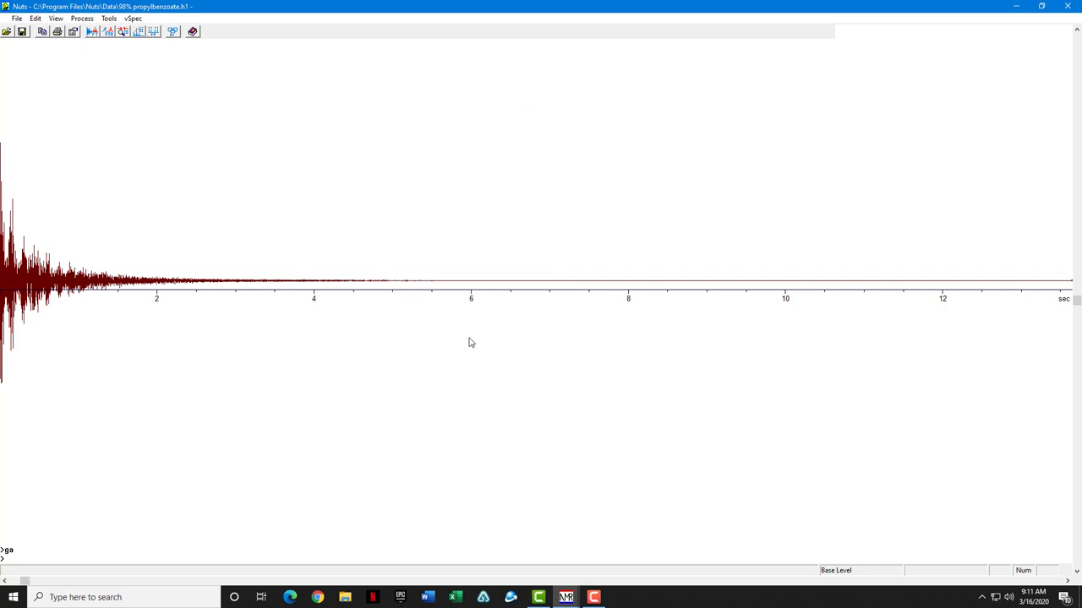
- Apply the FT Fourier transform to turn the propylbenzoate FID into a PPM spectrum
right_click(447, 191)
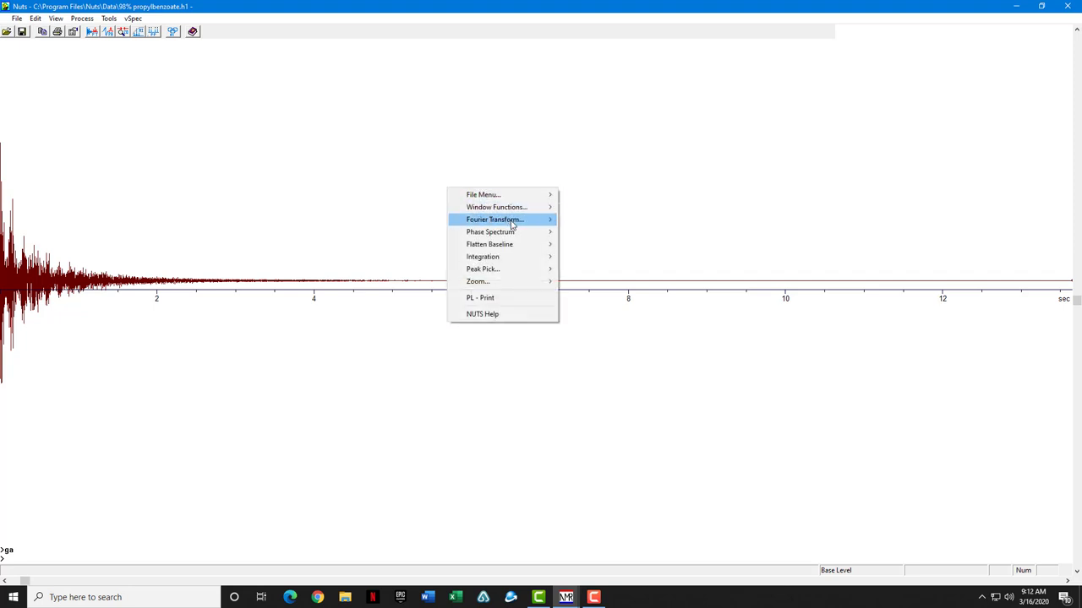
mouse_move(512, 224)
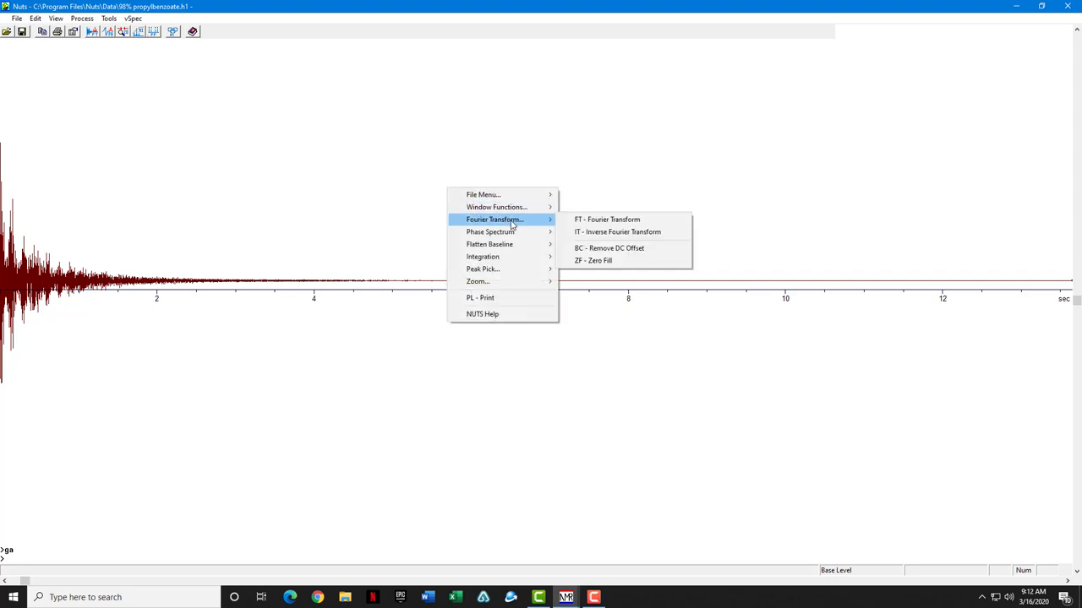
left_click(620, 221)
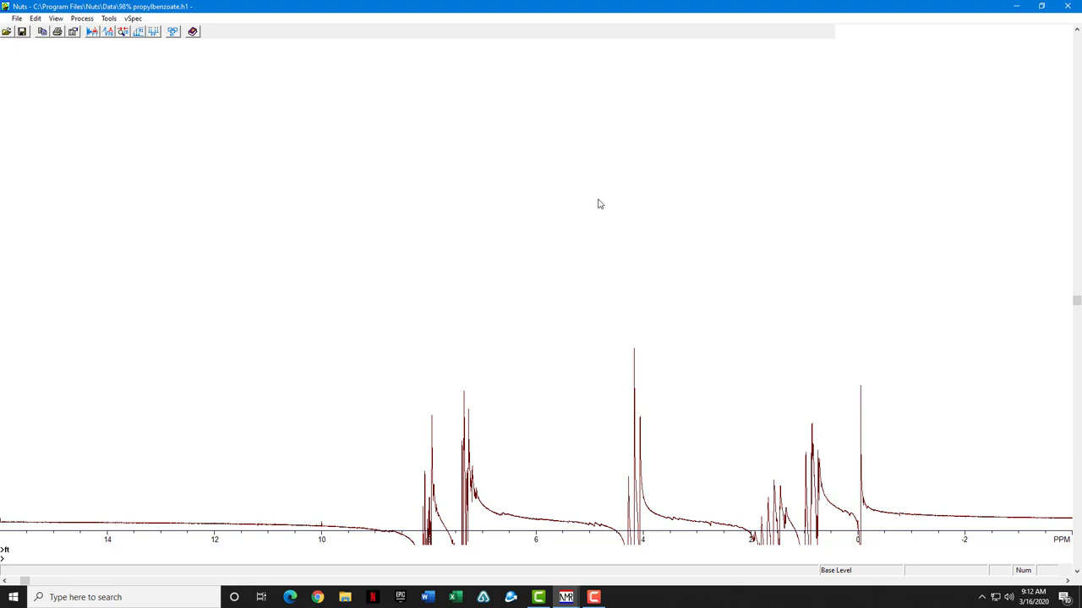
- Run AP automatic 1st/2nd order phasing on the spectrum
right_click(598, 203)
mouse_move(674, 250)
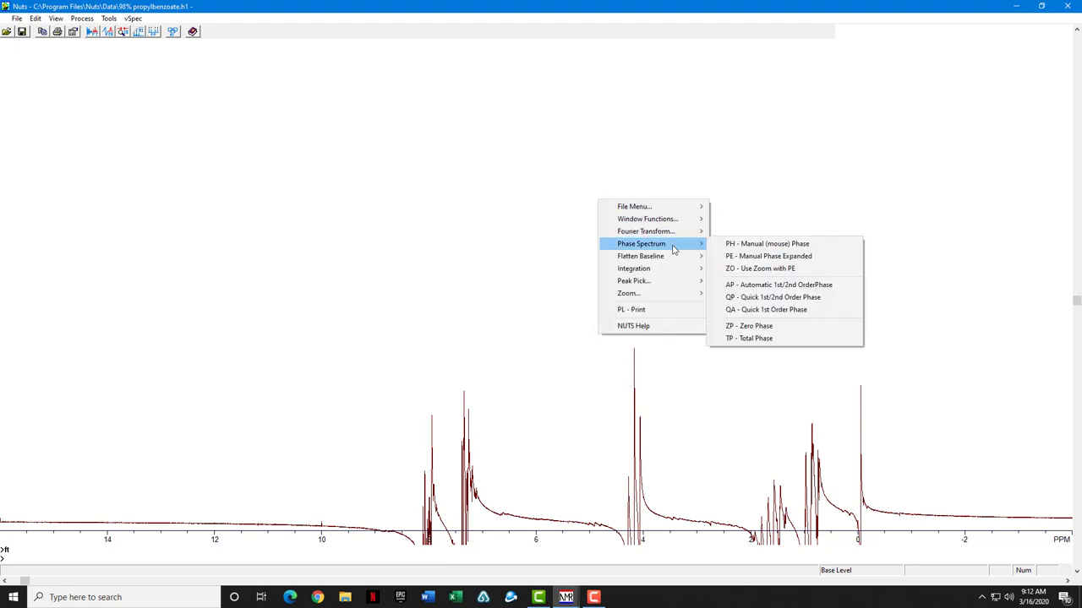
left_click(760, 289)
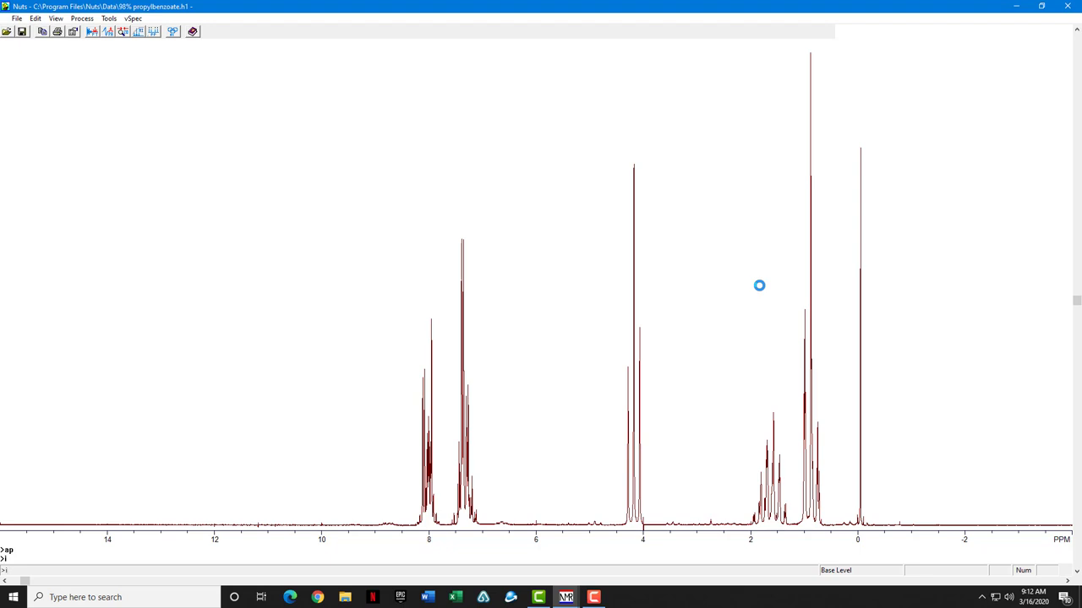
- Scale the integral curves taller, then leave integration mode
left_click(8, 224)
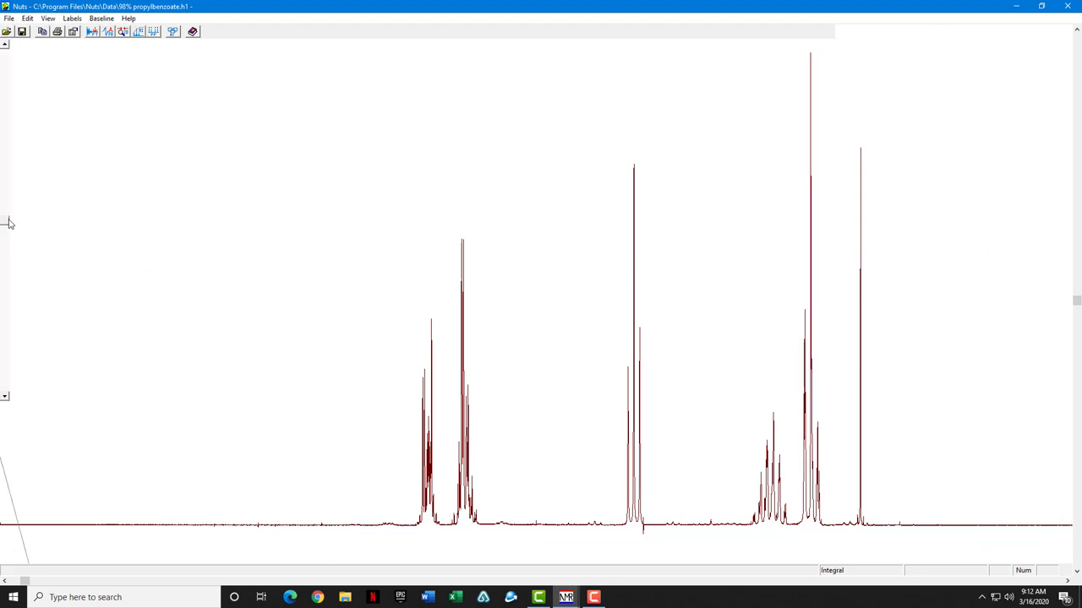
left_click_drag(8, 224, 11, 291)
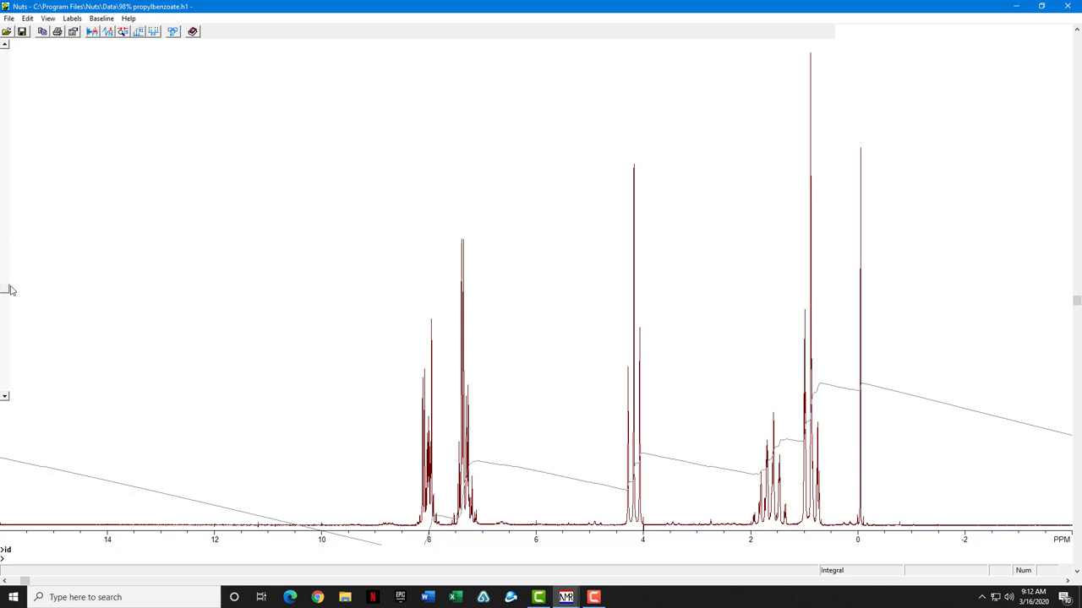
left_click(10, 290)
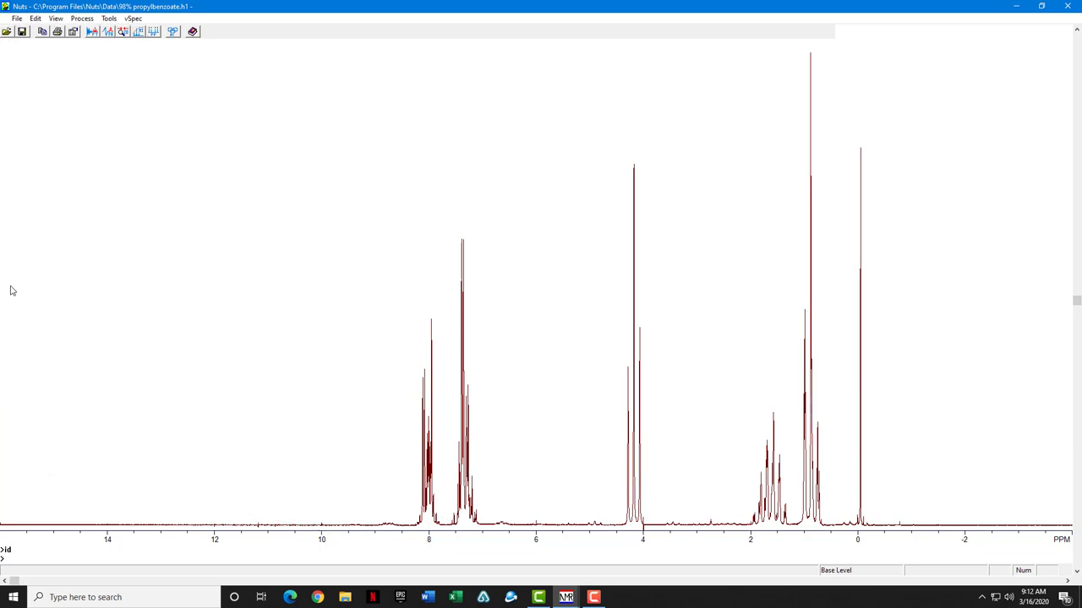
- Apply QB automatic baseline correction to the phased spectrum
right_click(333, 189)
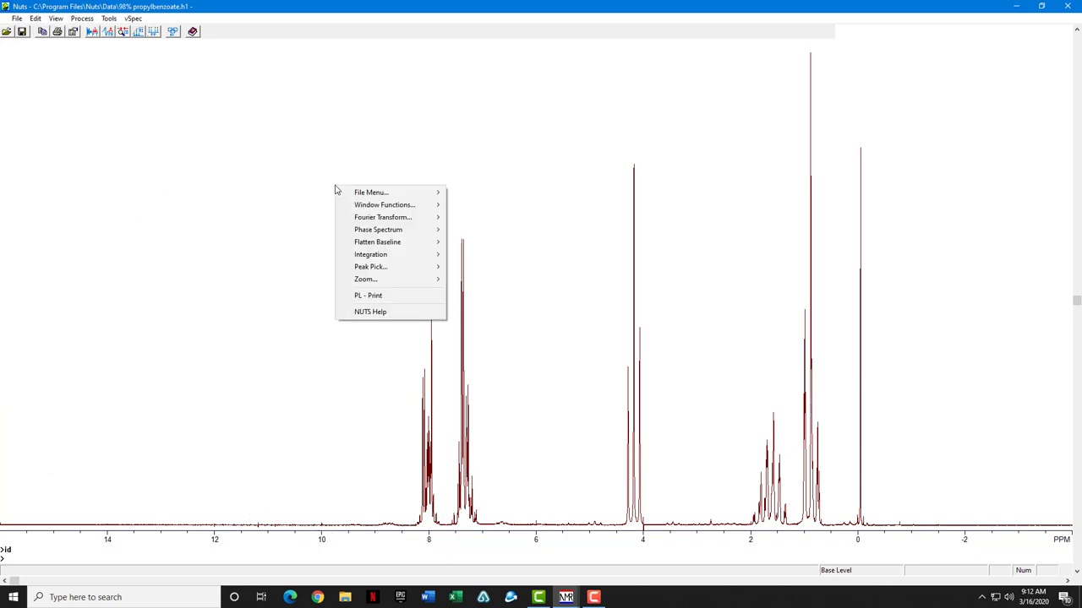
mouse_move(405, 233)
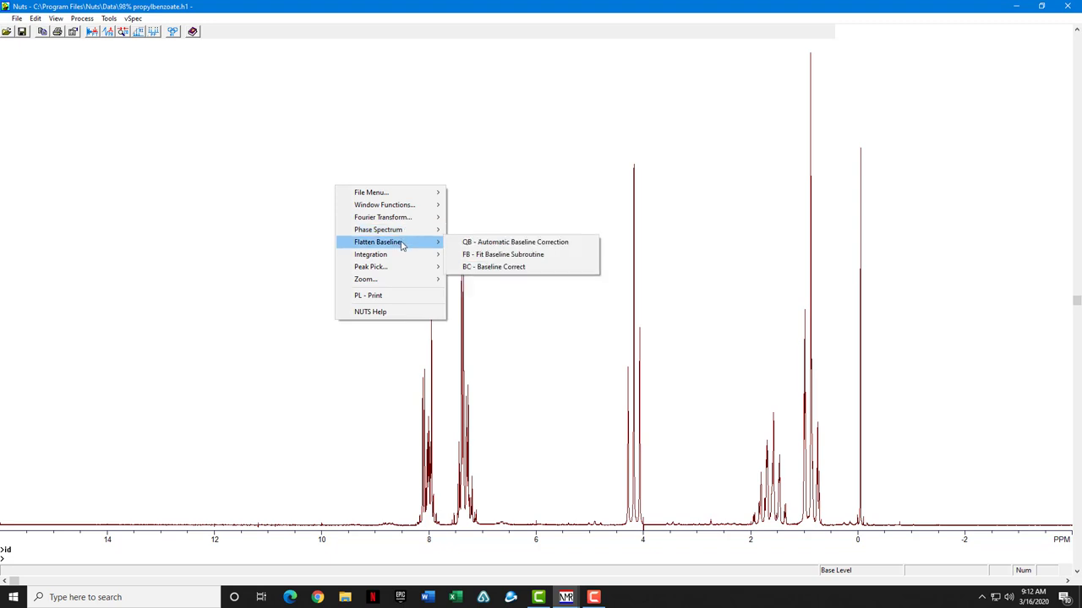
left_click(490, 245)
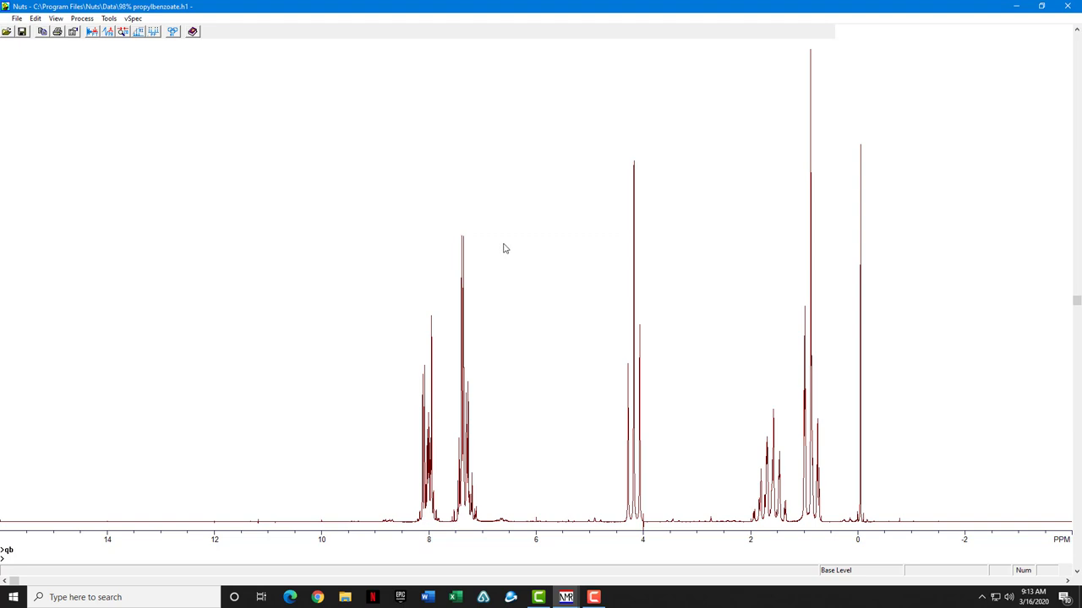
- Expand the display to the peak region from about 8.8 ppm, then exit zoom mode
right_click(518, 235)
mouse_move(589, 328)
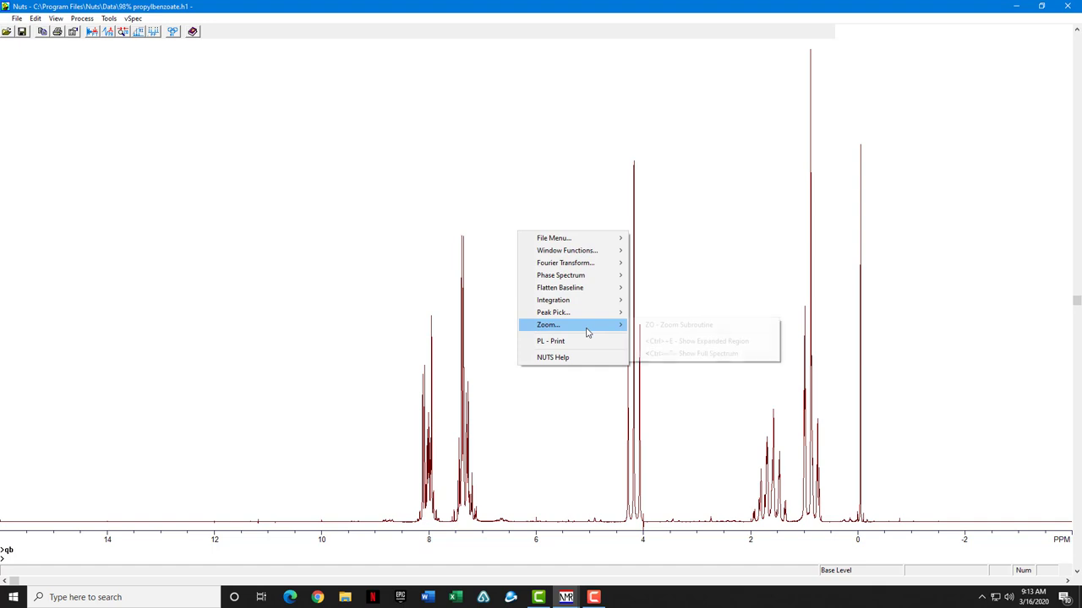
left_click(651, 326)
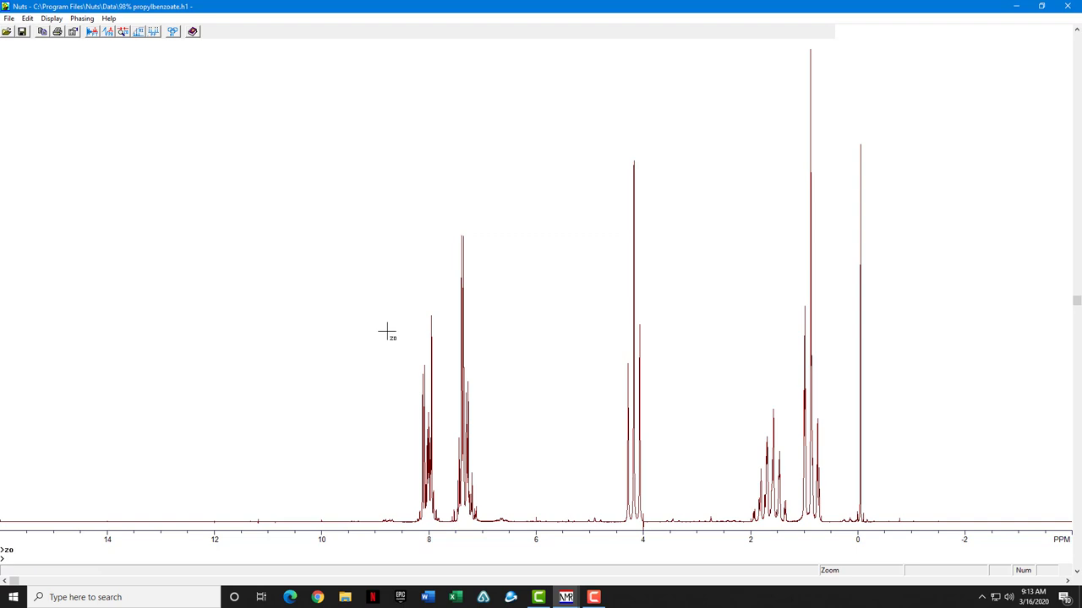
left_click_drag(386, 332, 872, 327)
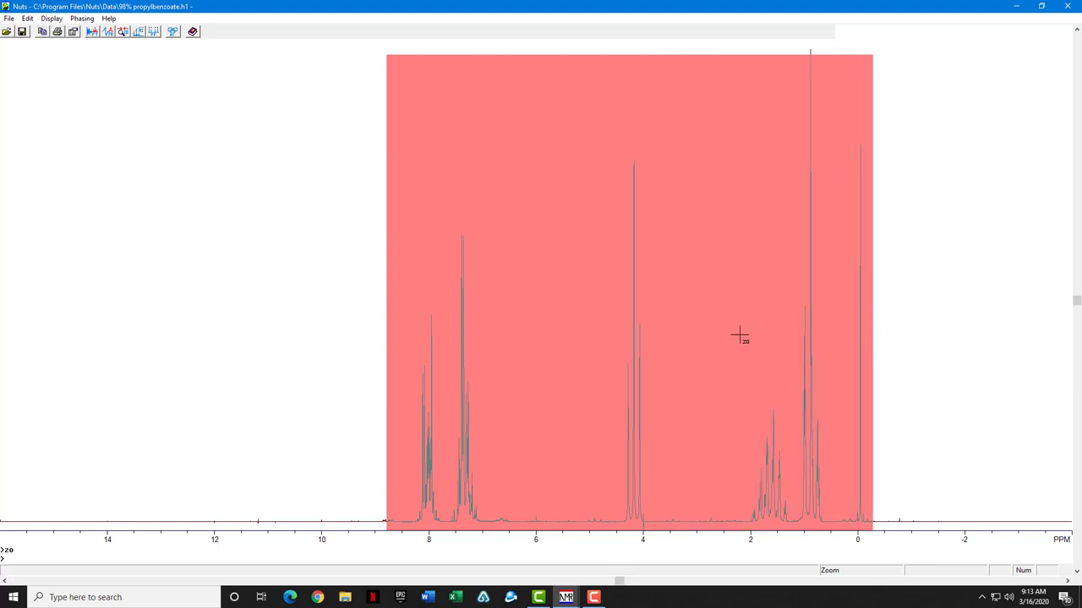
left_click(752, 298)
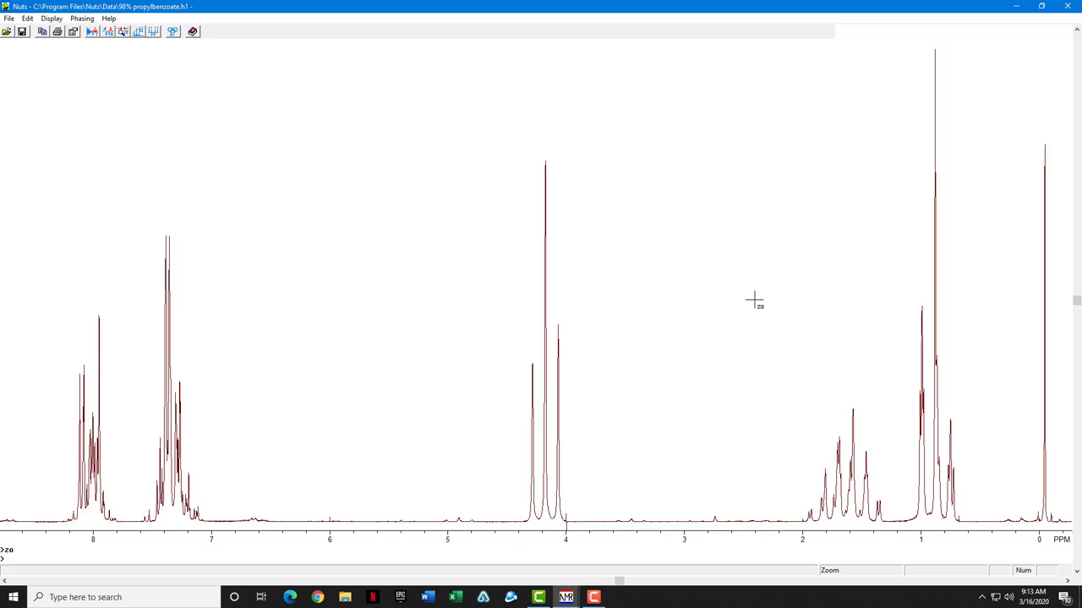
key("Escape")
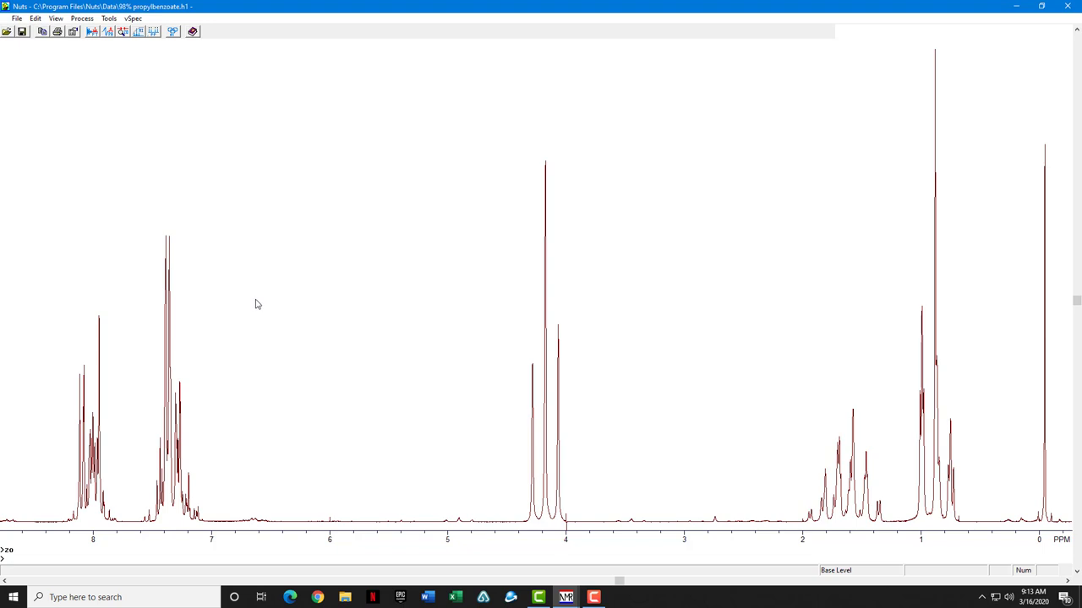
- Start the ID integration subroutine and position the marker beside the aromatic peaks near 7.66 ppm
right_click(324, 242)
mouse_move(399, 310)
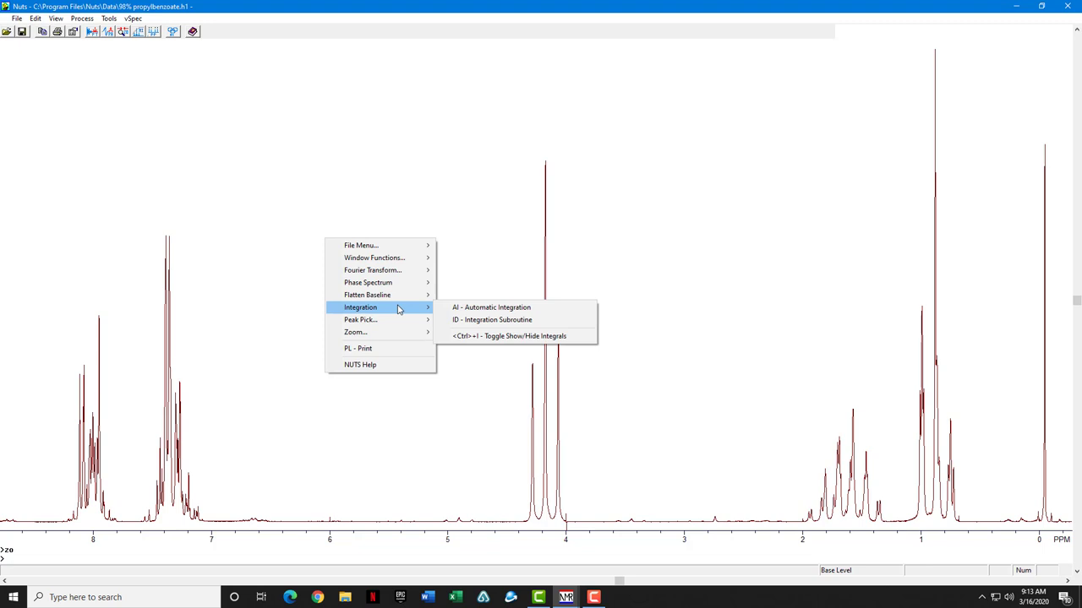
left_click(527, 321)
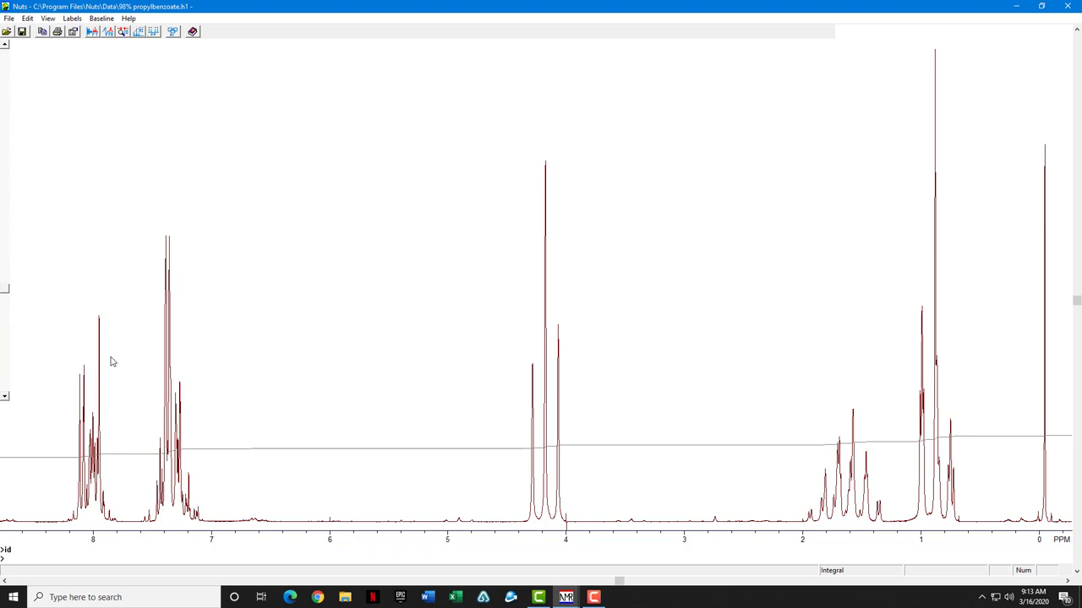
left_click(312, 319)
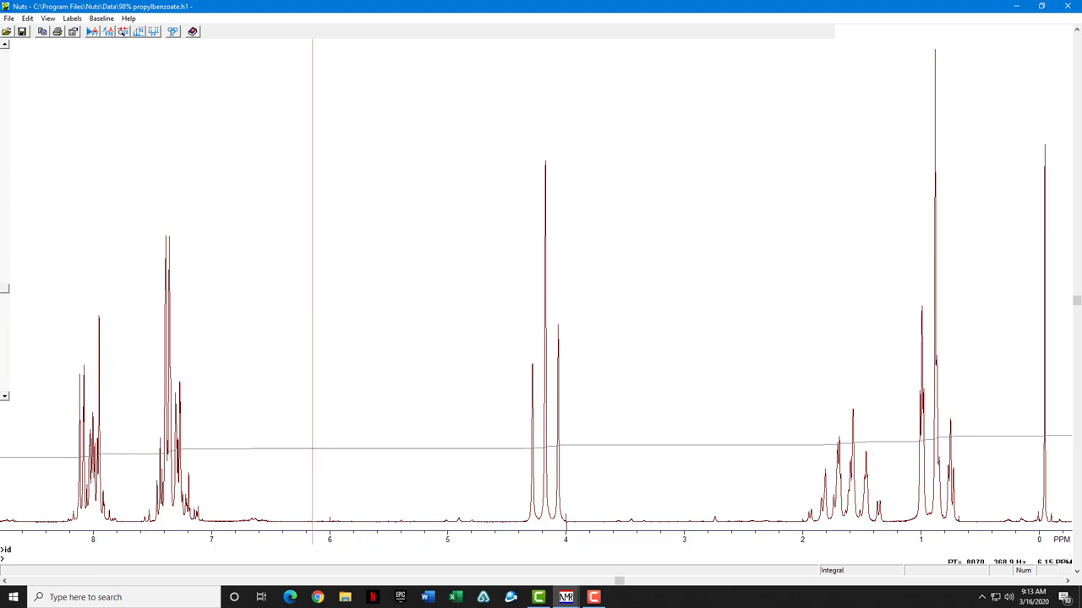
left_click(306, 316)
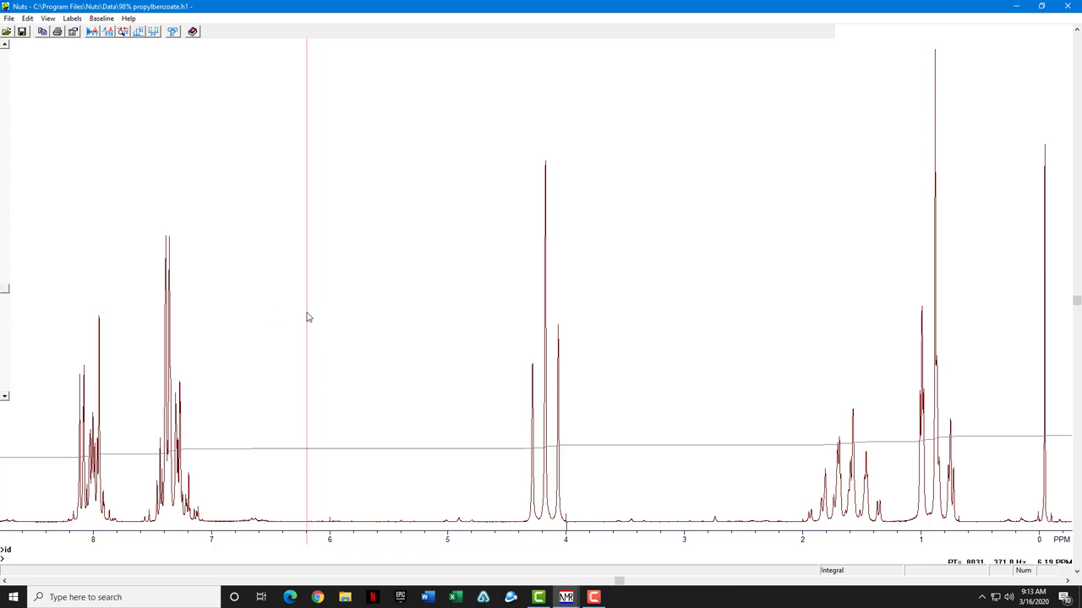
left_click(222, 323)
left_click(268, 324)
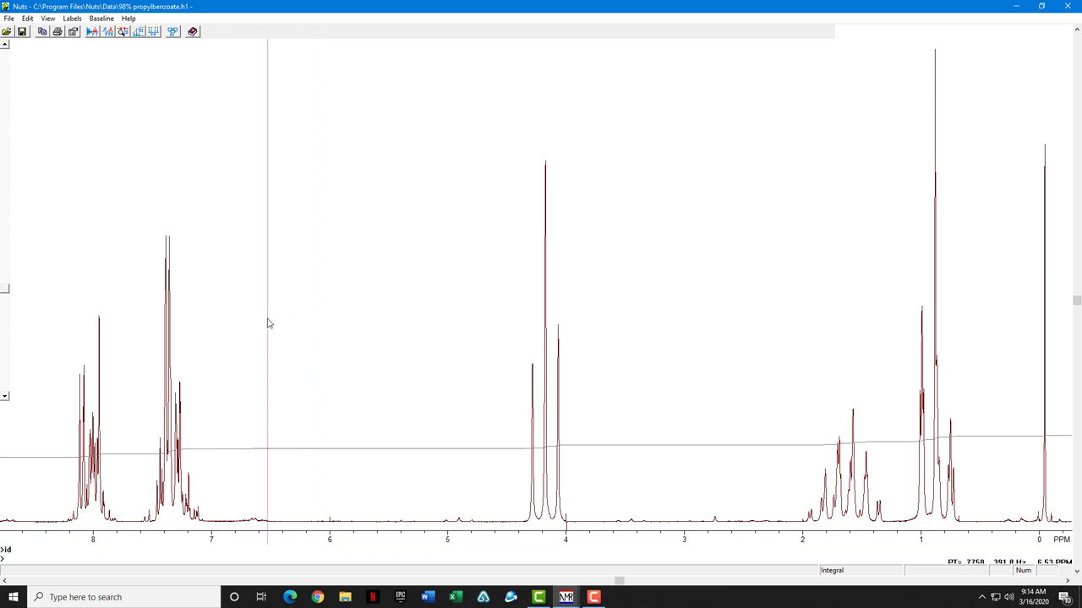
left_click(133, 346)
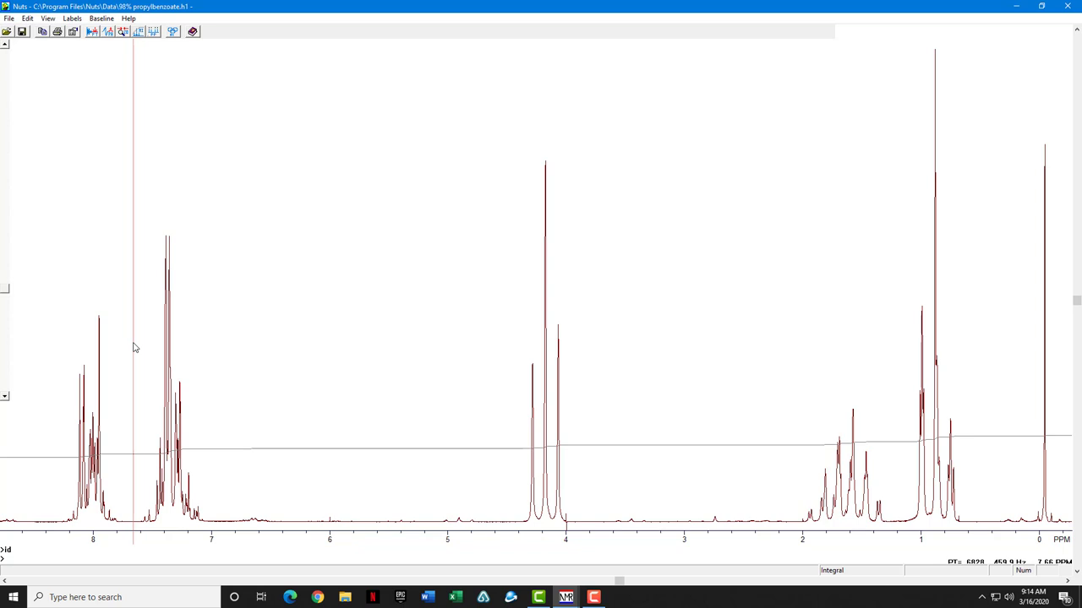
- Define integral regions over the peaks near 8.0/7.4, 4.2, and 1.7/0.9 ppm
mouse_move(77, 347)
left_mouse_down()
mouse_move(62, 351)
mouse_move(207, 360)
left_mouse_up()
left_click_drag(469, 363, 572, 367)
left_click_drag(773, 375, 970, 374)
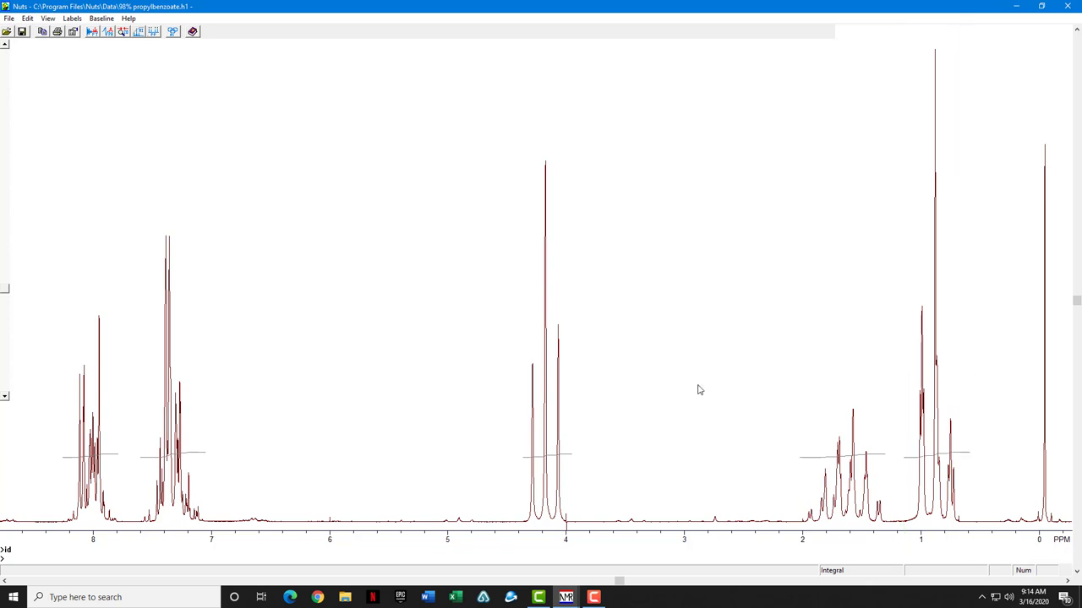
- Set the 4.2 ppm integral's relative value to 2, giving 2.07, 3.10, 2.10, 3.07 elsewhere
left_click(654, 390)
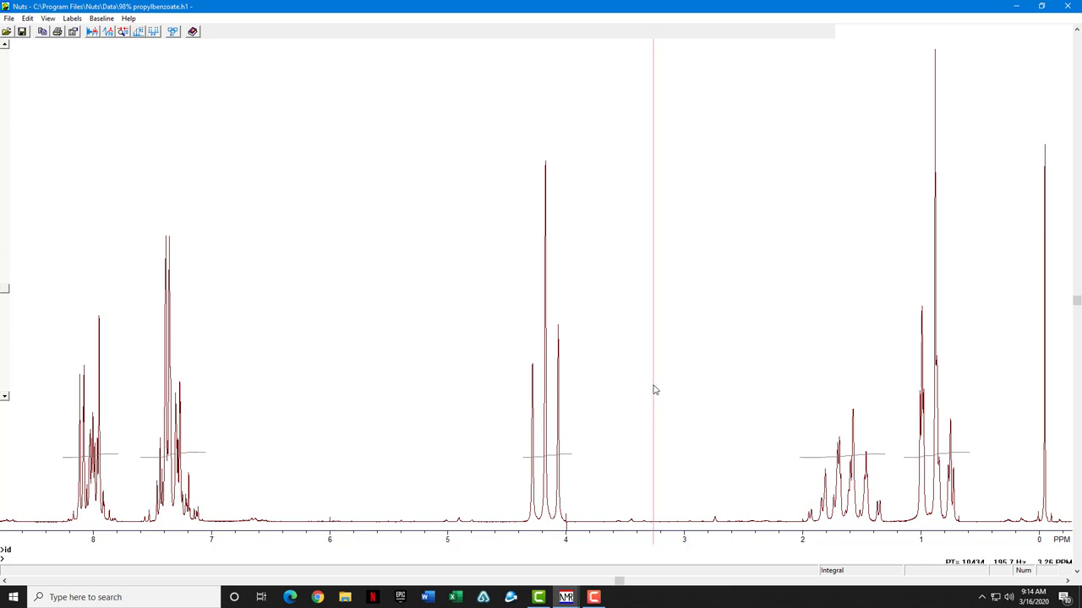
left_click(634, 390)
left_click_drag(634, 391, 553, 390)
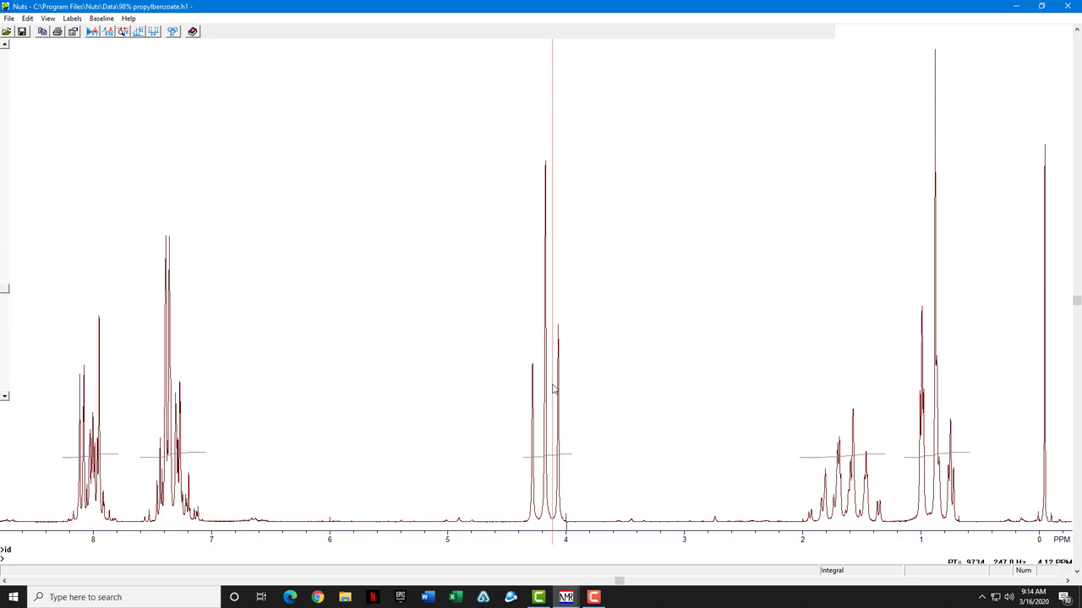
left_click(553, 388)
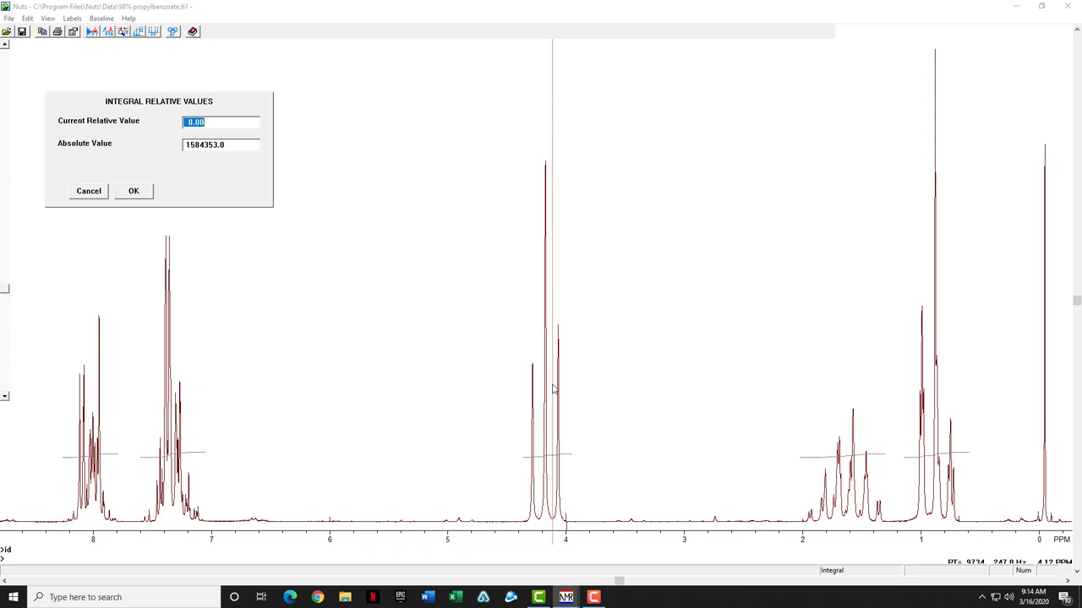
type("2")
left_click(142, 194)
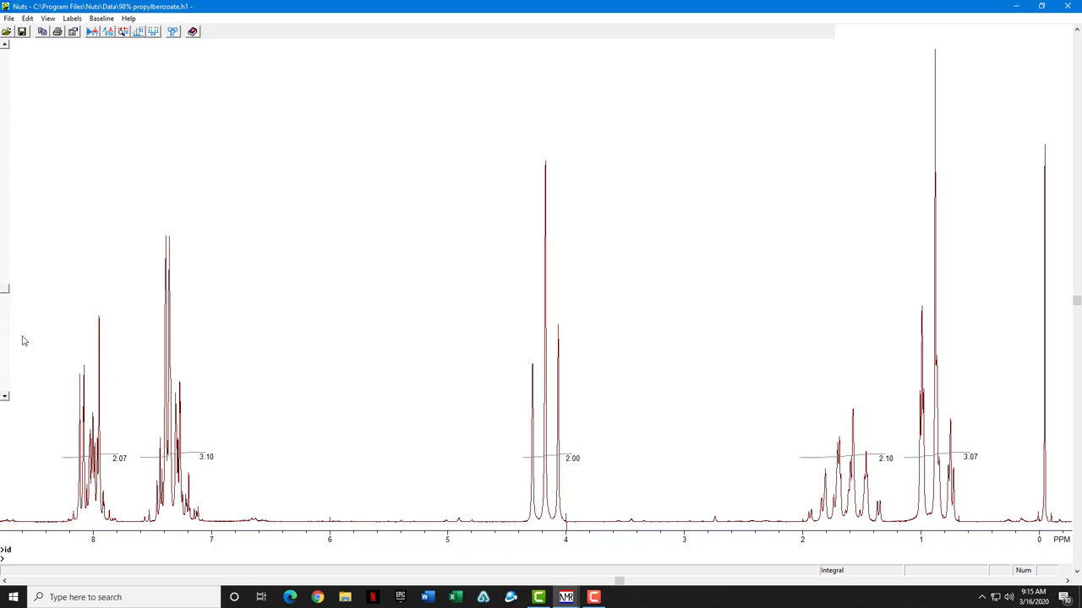
- Enlarge the integral curves and lift them above the peaks, then exit integration mode
left_click_drag(7, 292, 28, 236)
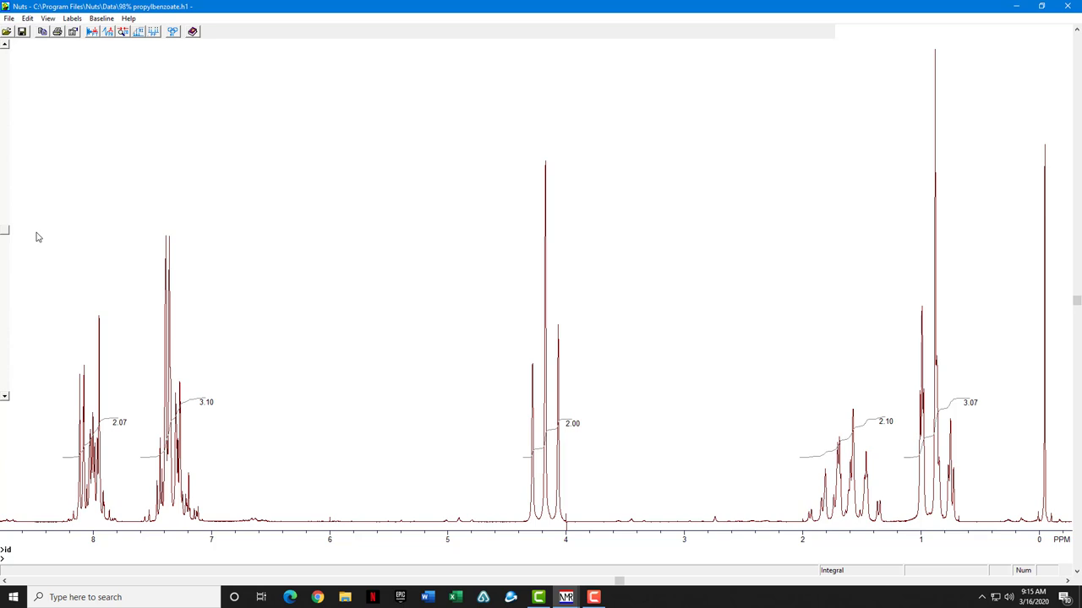
left_click(25, 226)
left_click_drag(16, 151, 18, 120)
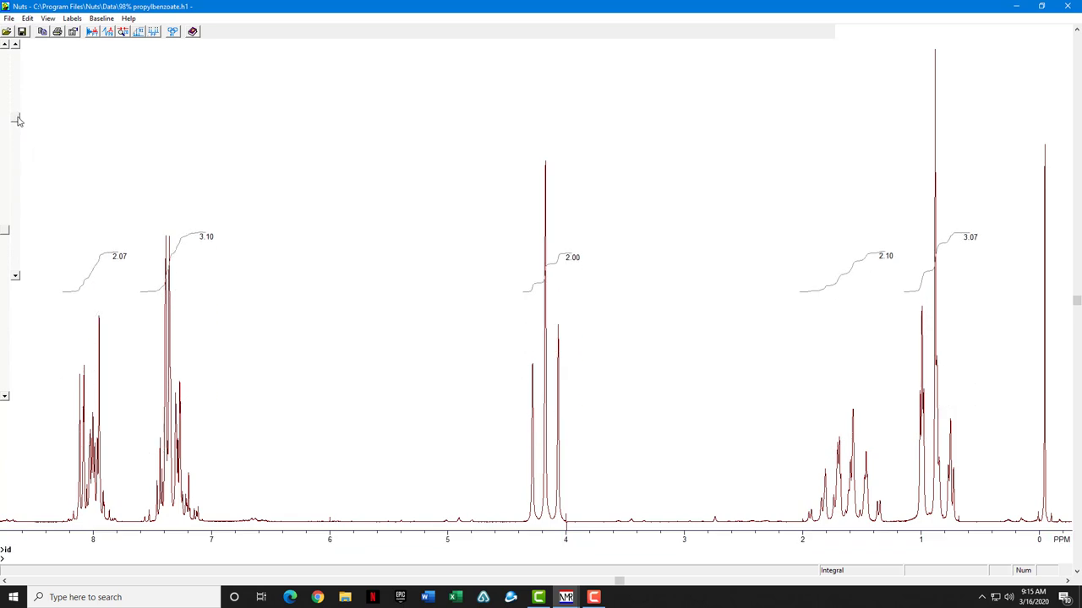
left_click(55, 137)
key("Escape")
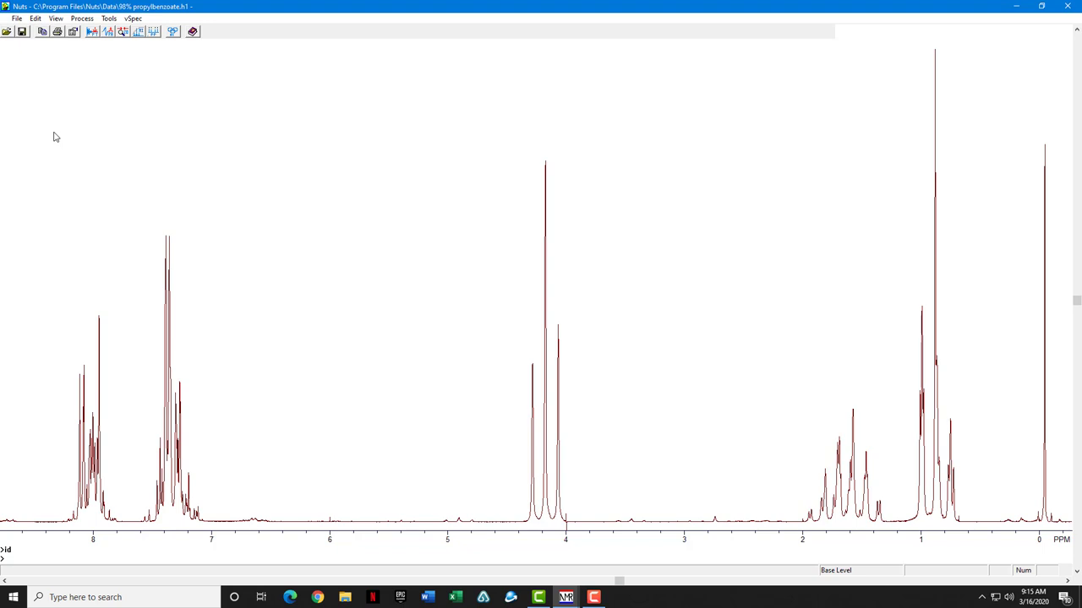
- Show the saved integral curves labelled 2.07, 3.10, 2.00, 2.10 and 3.07 over the spectrum
right_click(459, 183)
mouse_move(516, 251)
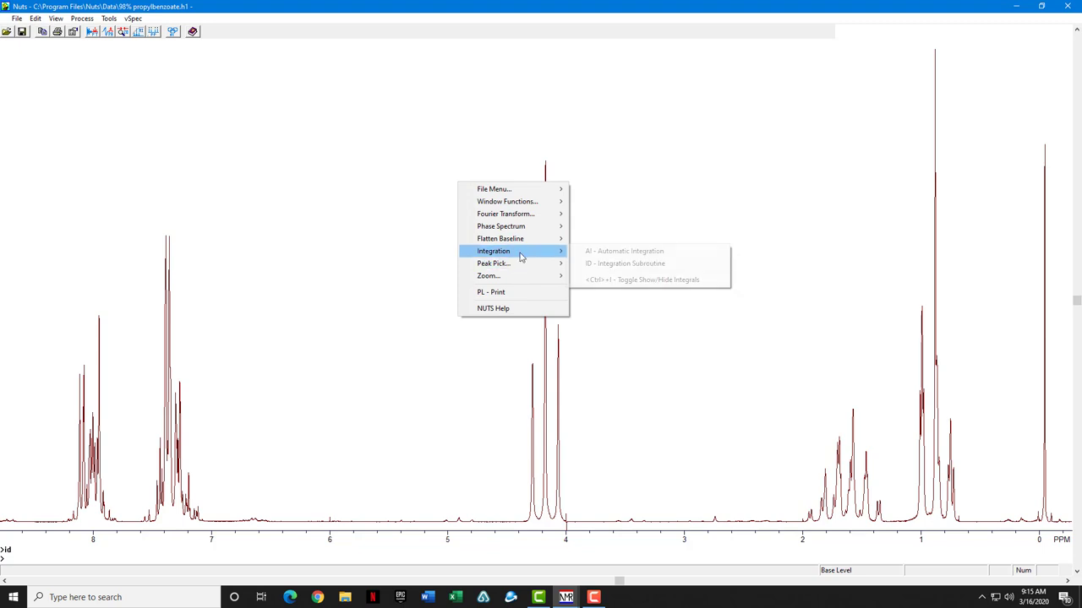
left_click(630, 284)
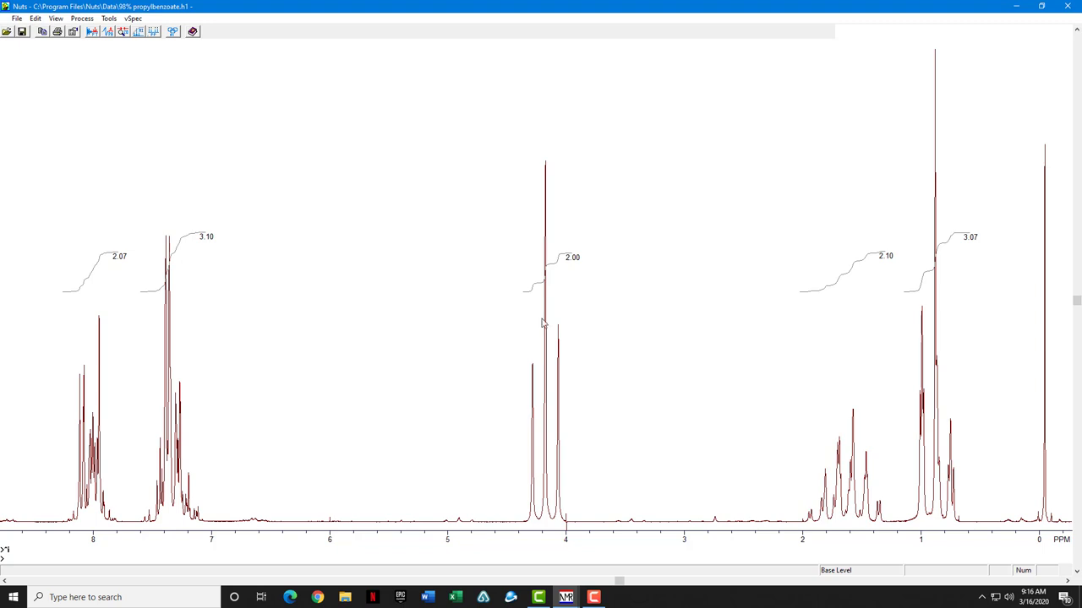
- Select the TMS peak with the DP peak-pick routine and set its offset to 0 ppm
right_click(349, 246)
mouse_move(412, 327)
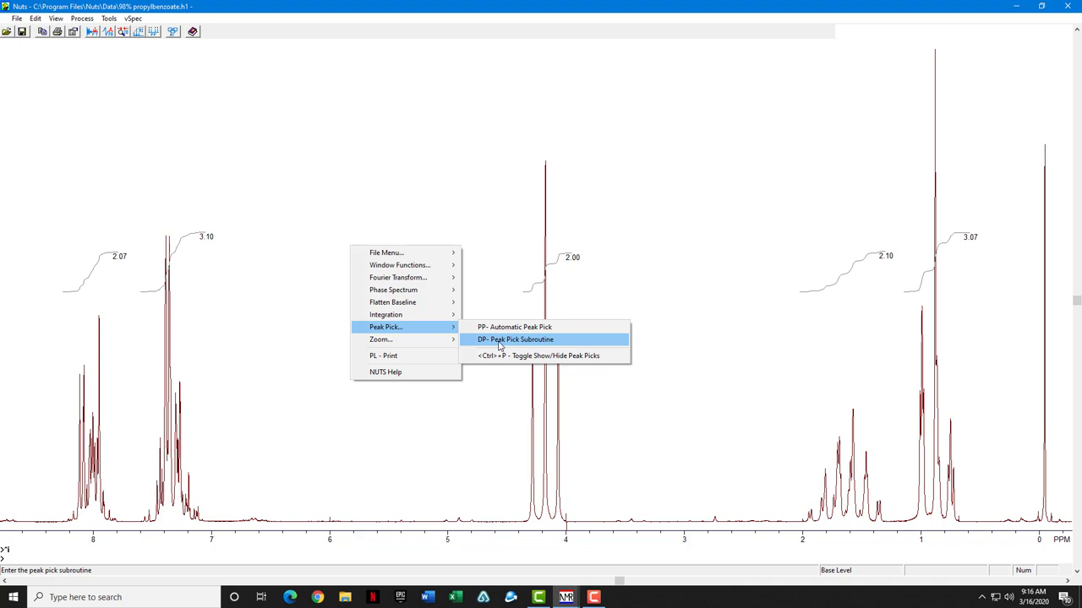
left_click(667, 325)
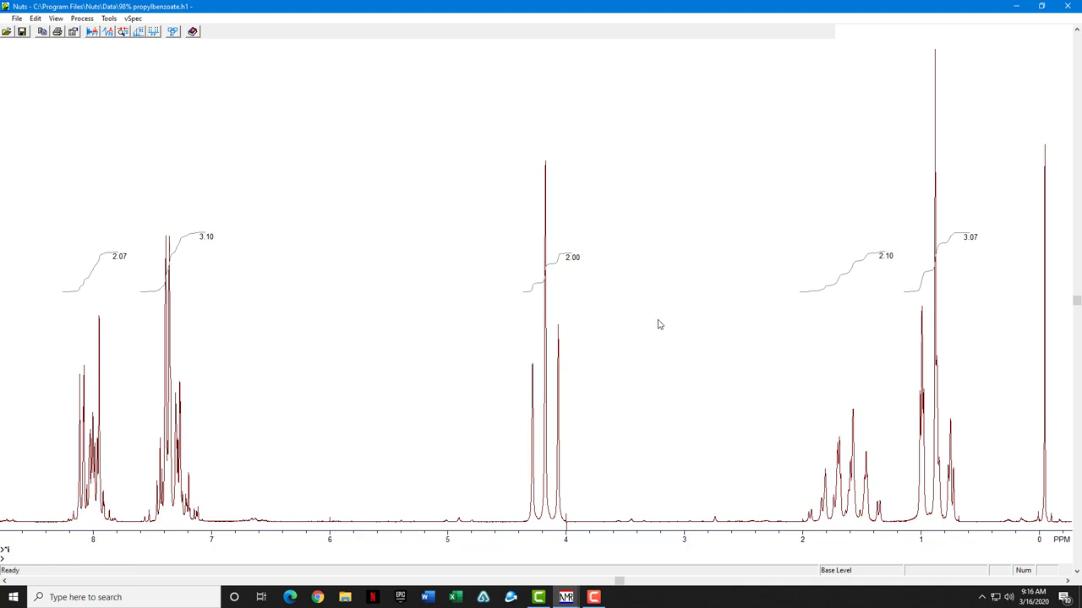
left_click(1045, 487)
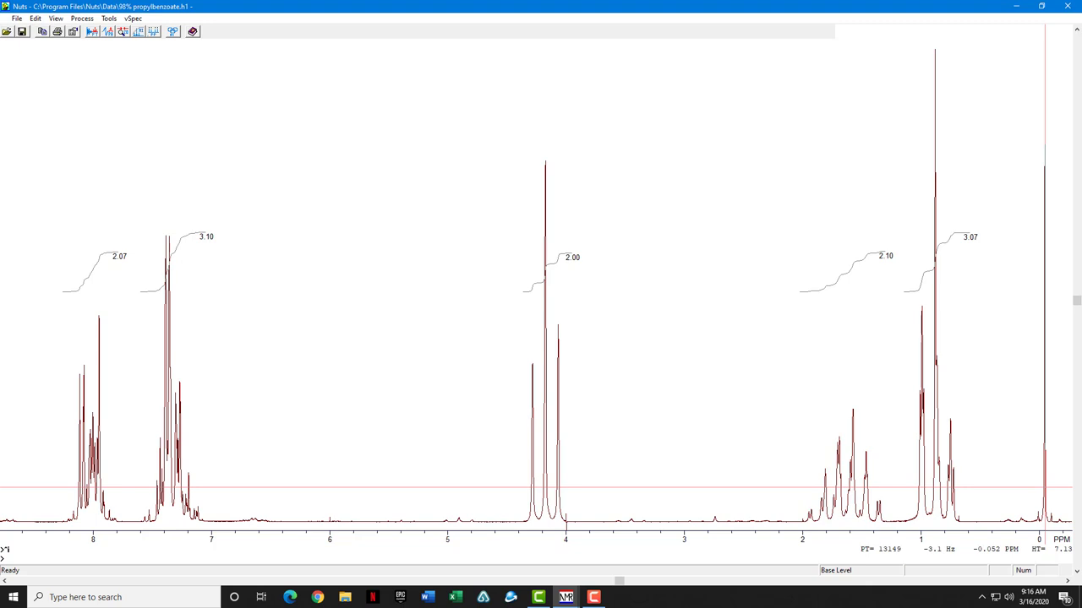
left_click(1044, 487)
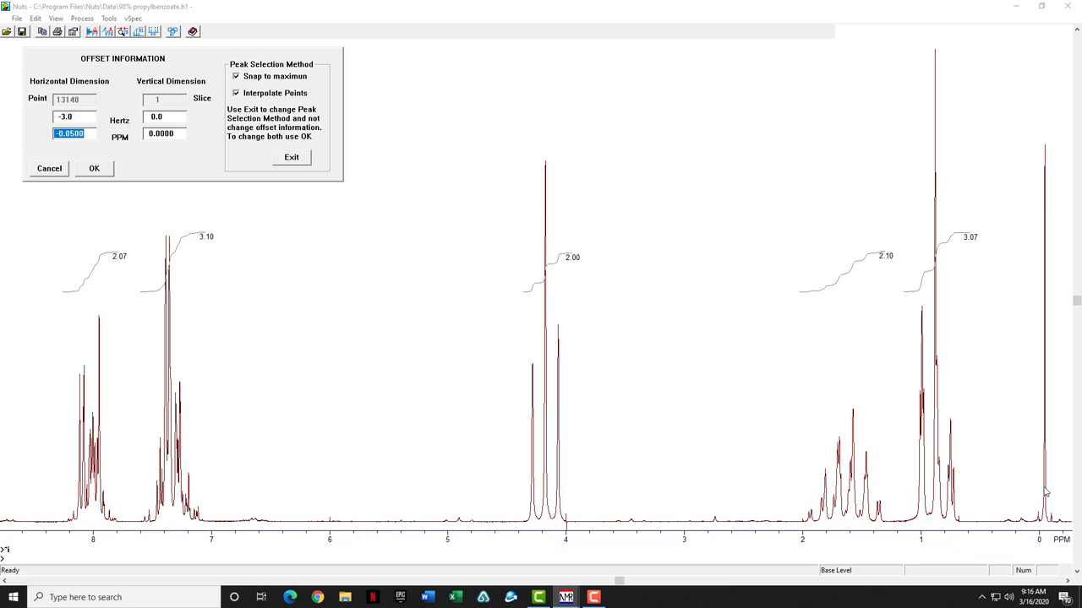
type("0")
key("Return")
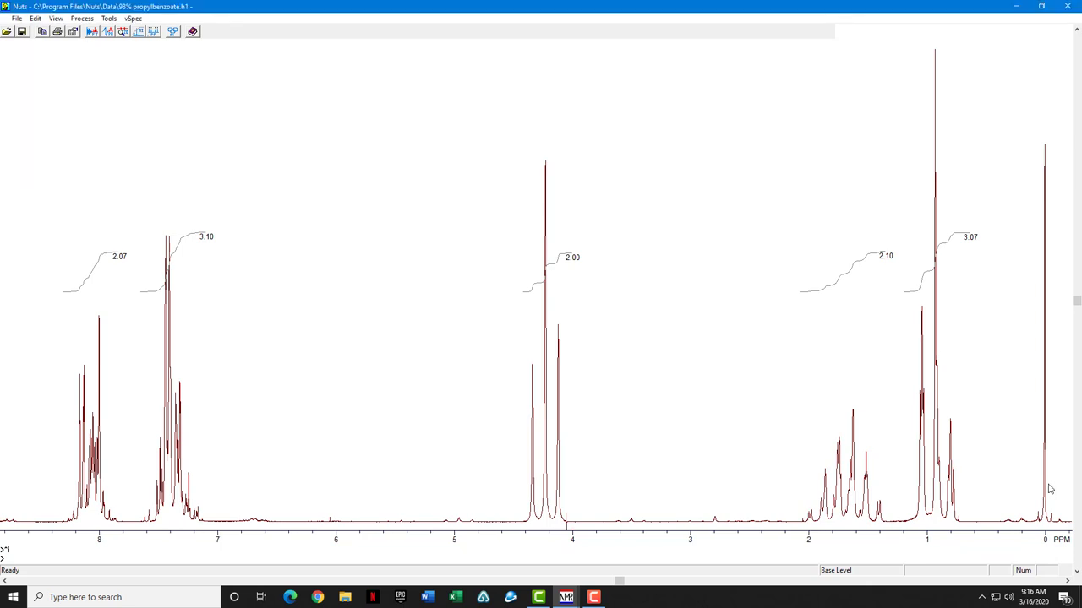
- Zoom in on the TMS peak and set it to 0.00 ppm with z
right_click(688, 311)
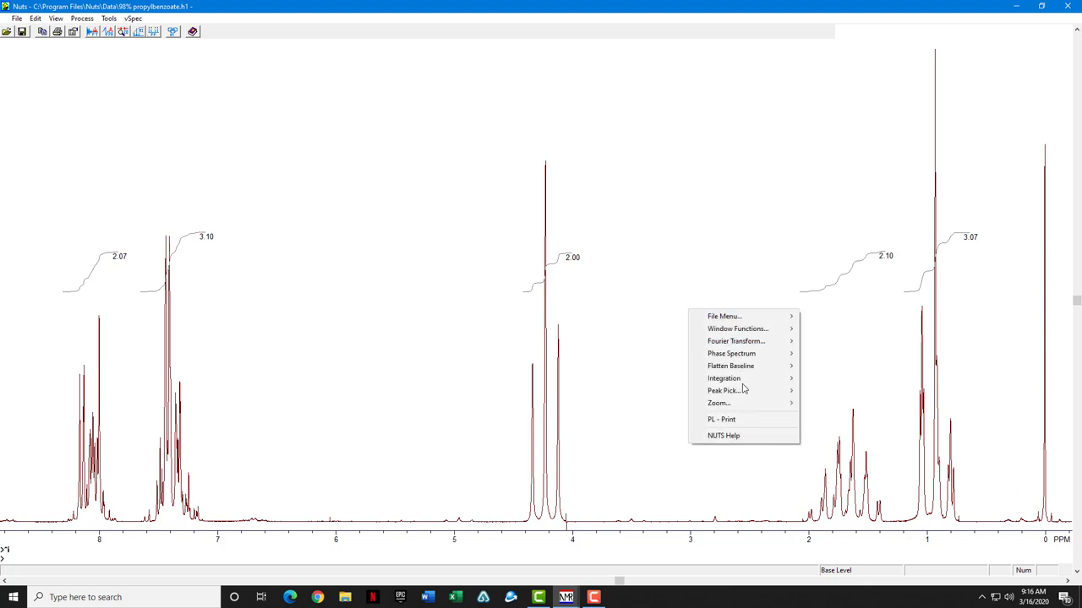
mouse_move(742, 403)
left_click(835, 405)
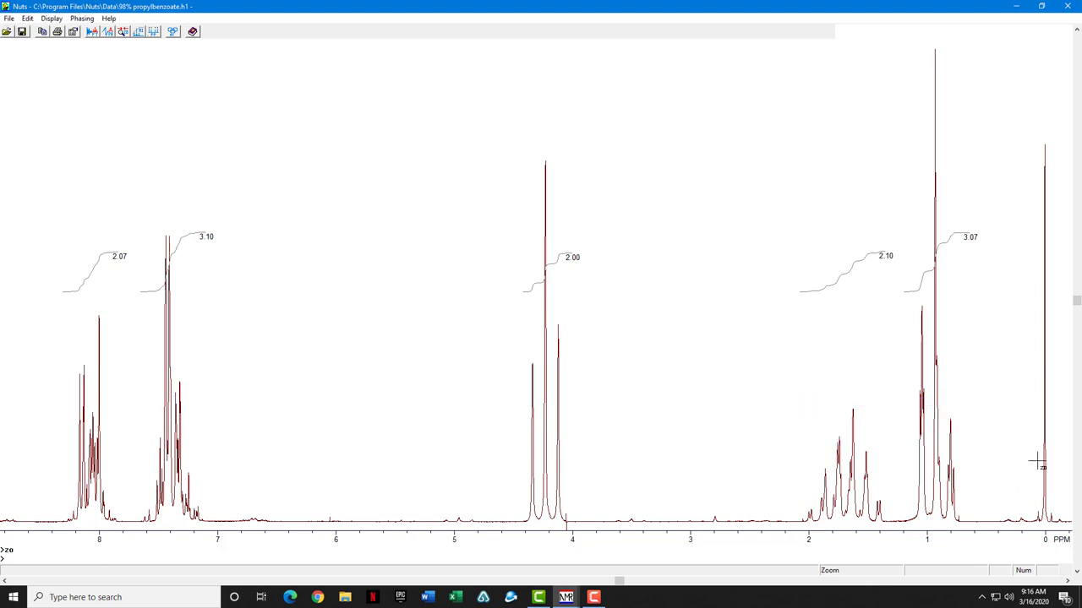
left_click_drag(1019, 465, 1062, 459)
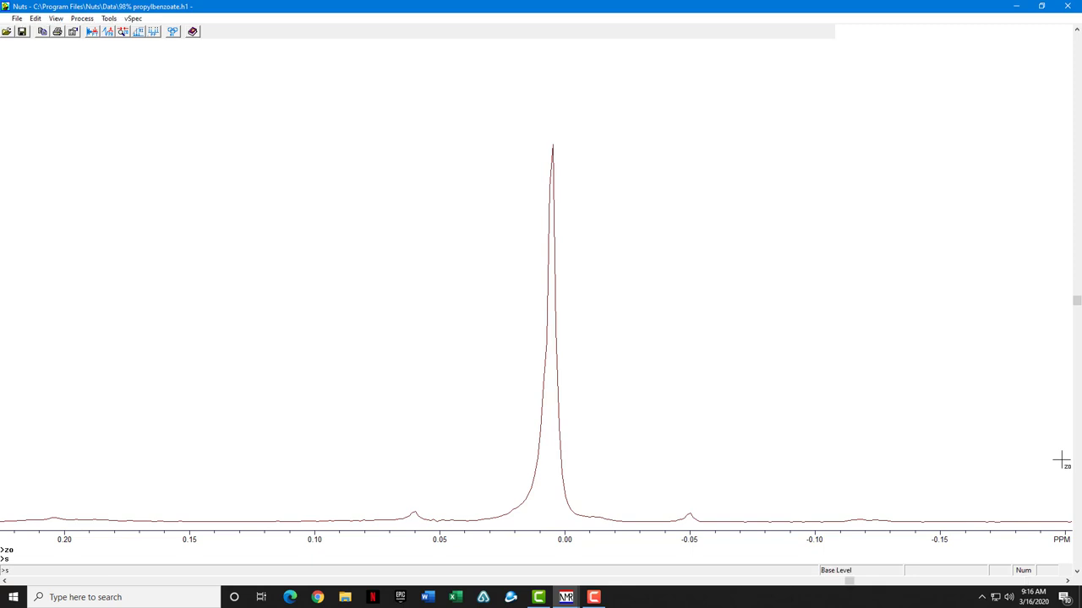
type("z")
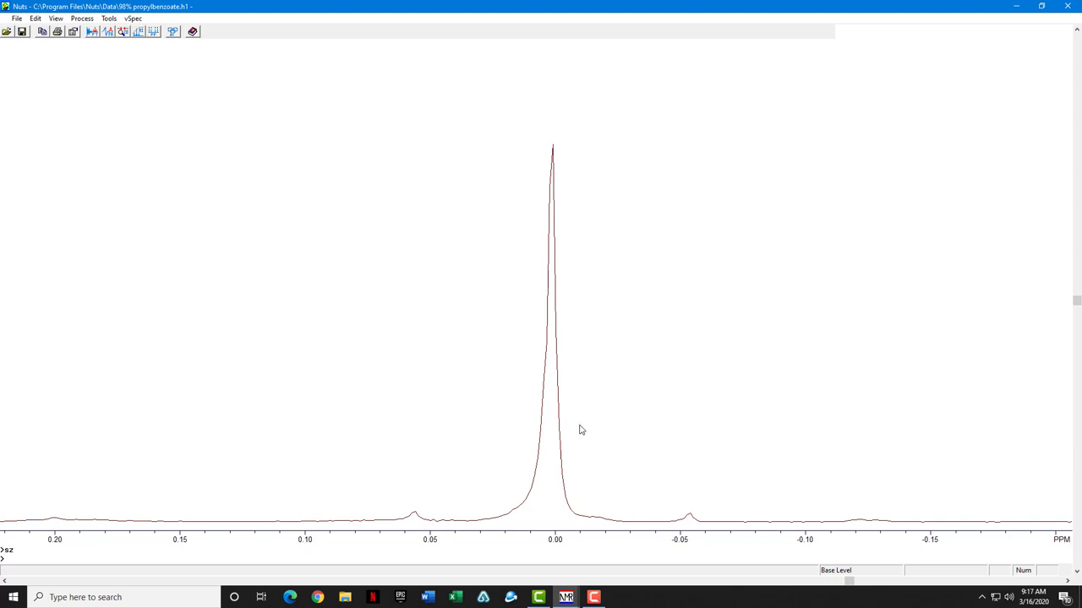
- Return to the full spectrum view from 14 to -2 ppm
right_click(637, 340)
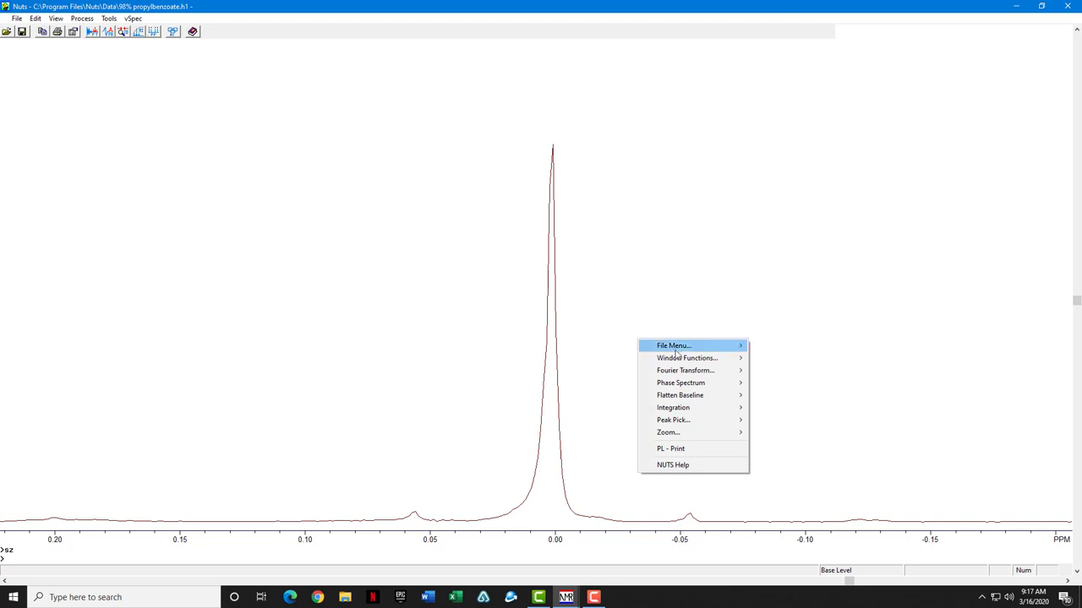
mouse_move(709, 433)
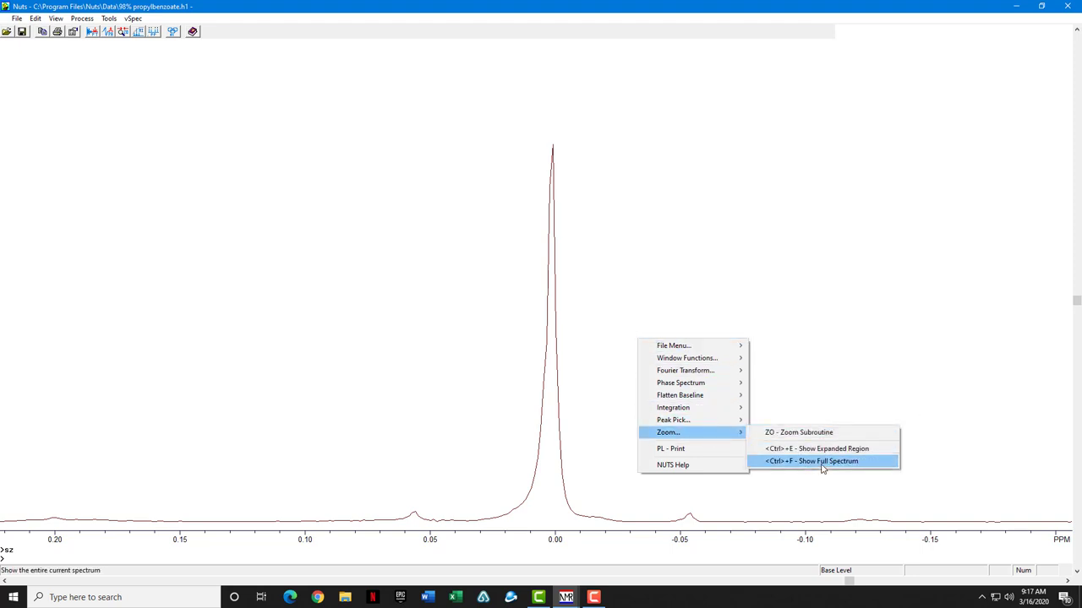
left_click(822, 469)
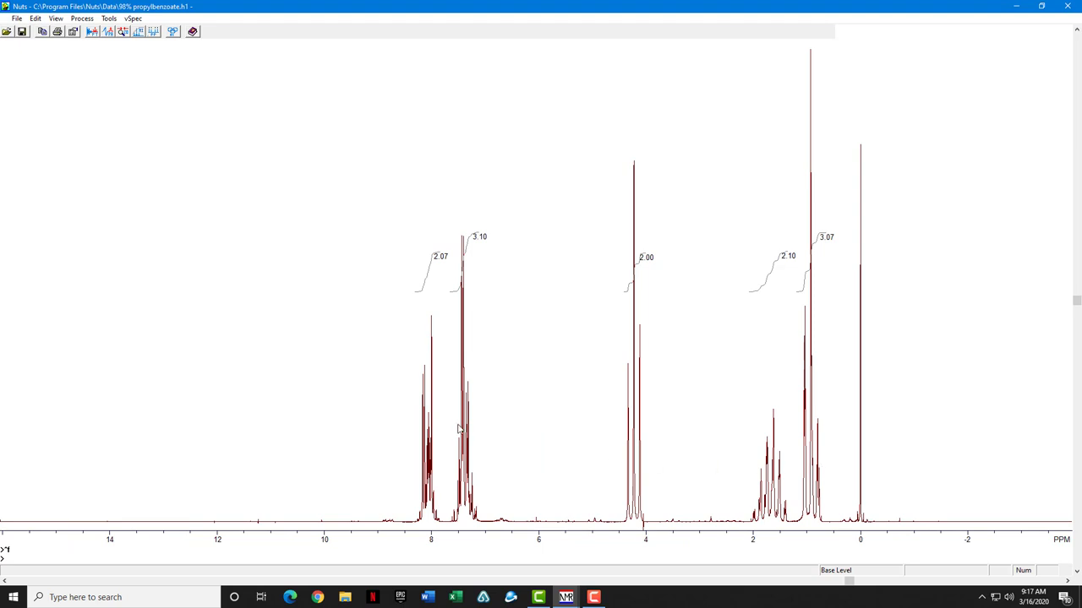
- Expand the 9 to 0 ppm region with ZO and lower the vertical scale, keeping integrals visible
right_click(381, 369)
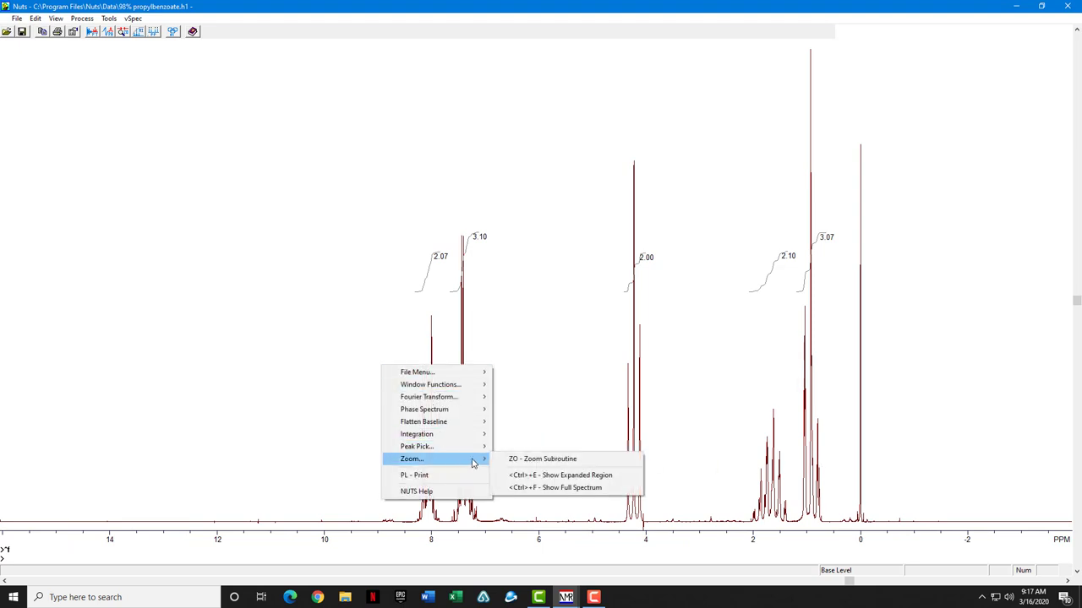
left_click(512, 459)
left_click_drag(373, 430, 894, 441)
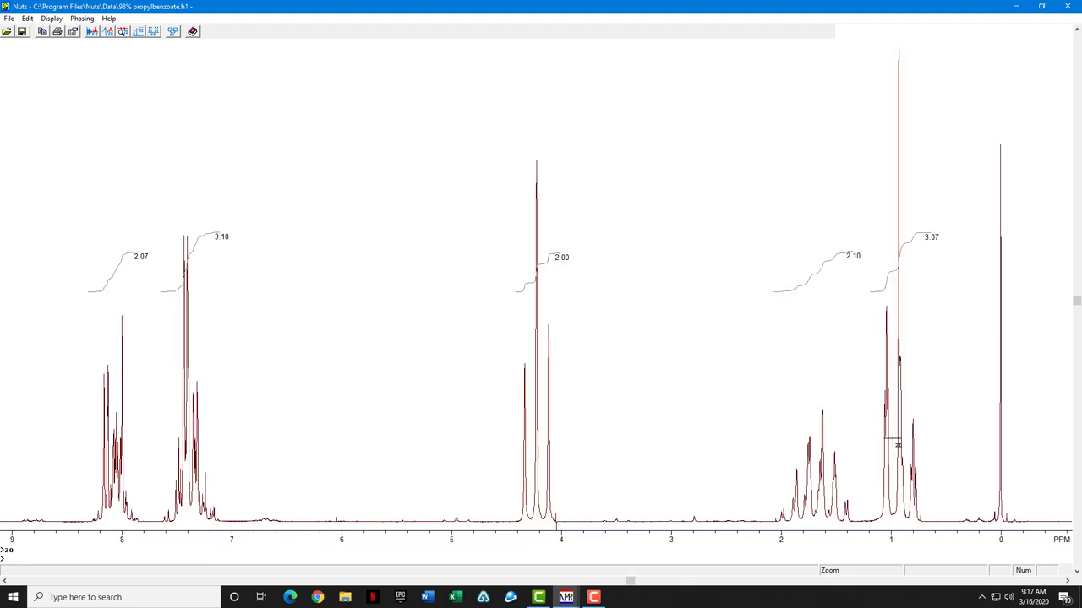
key("Escape")
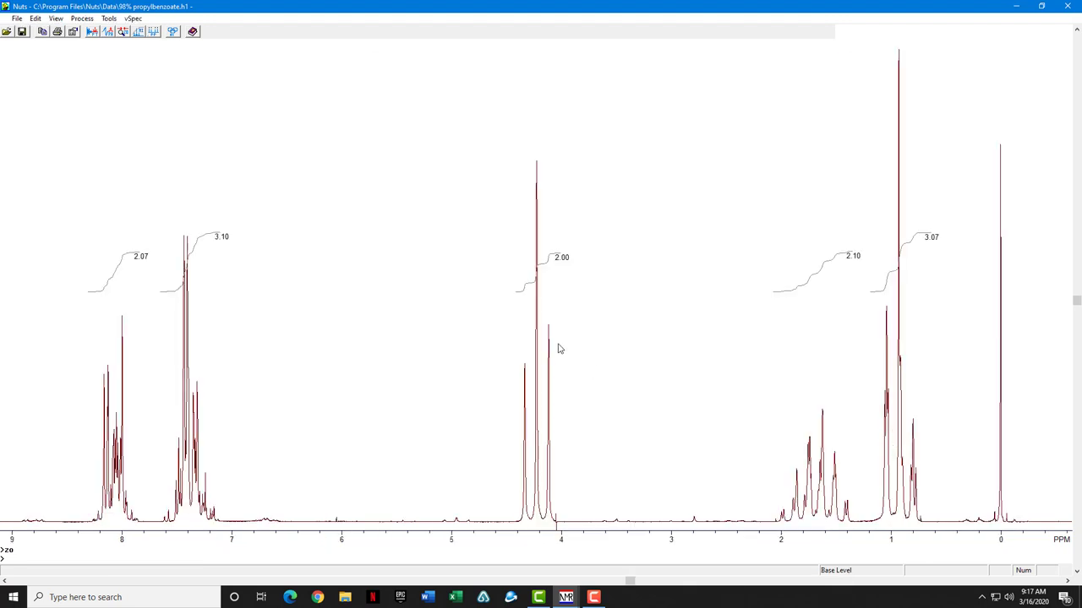
scroll(557, 350, "down", 1)
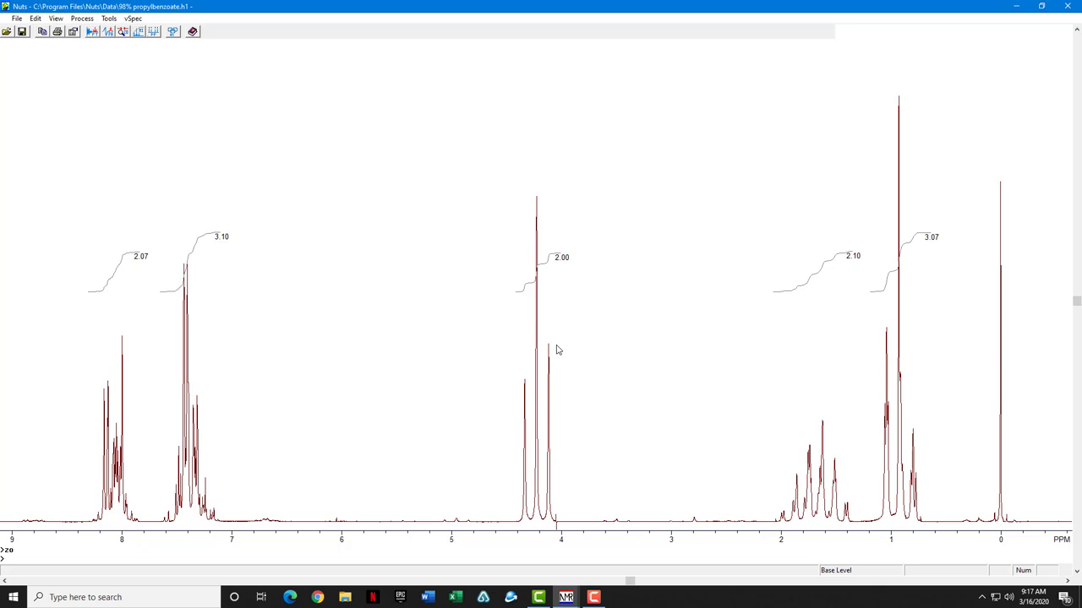
right_click(370, 204)
mouse_move(425, 229)
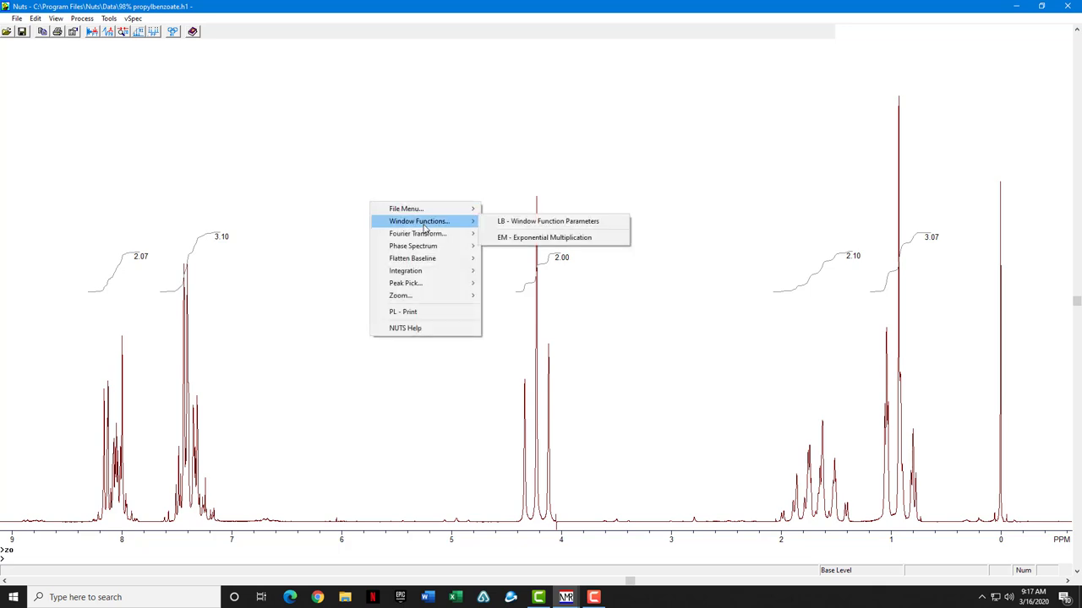
mouse_move(422, 286)
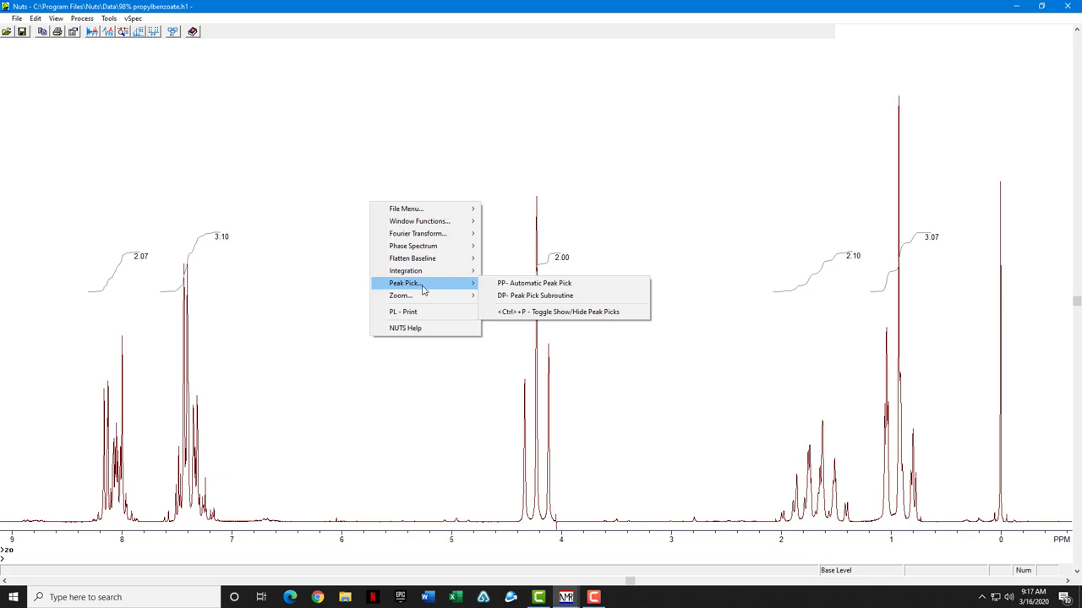
- Define peaks at 8.0, 7.4 (two) and 4.3–4.1 ppm with the DP peak-pick subroutine
left_click(592, 300)
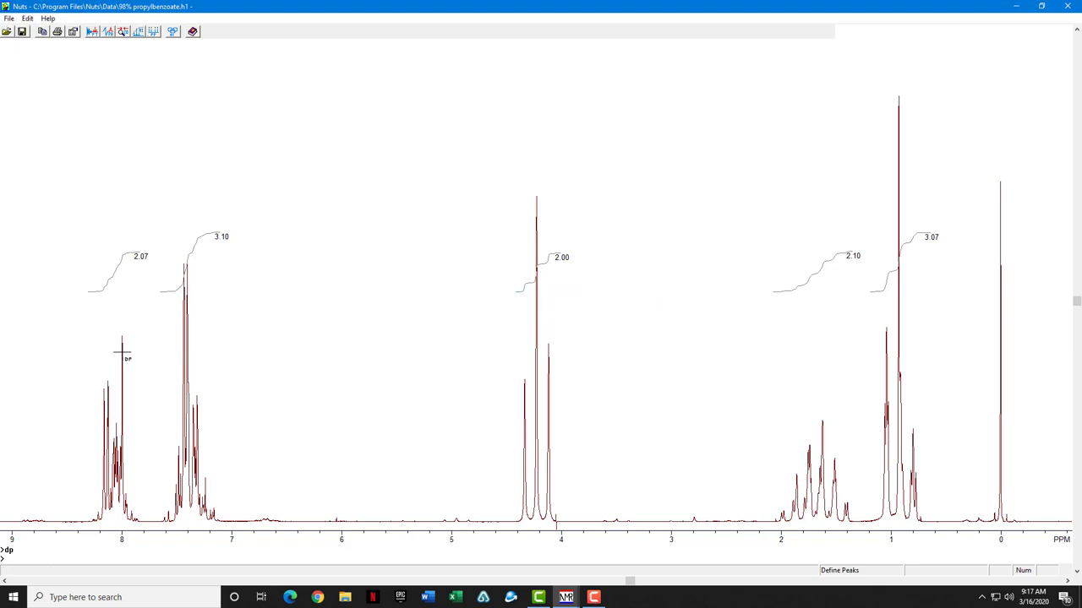
left_click(121, 352)
left_click(184, 285)
left_click(187, 285)
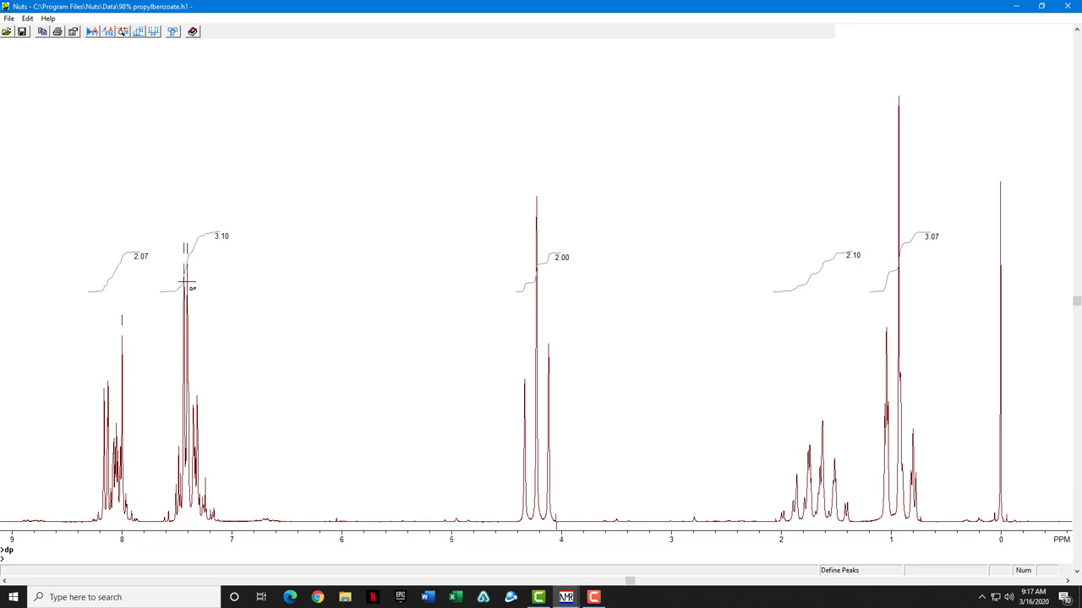
left_click(536, 213)
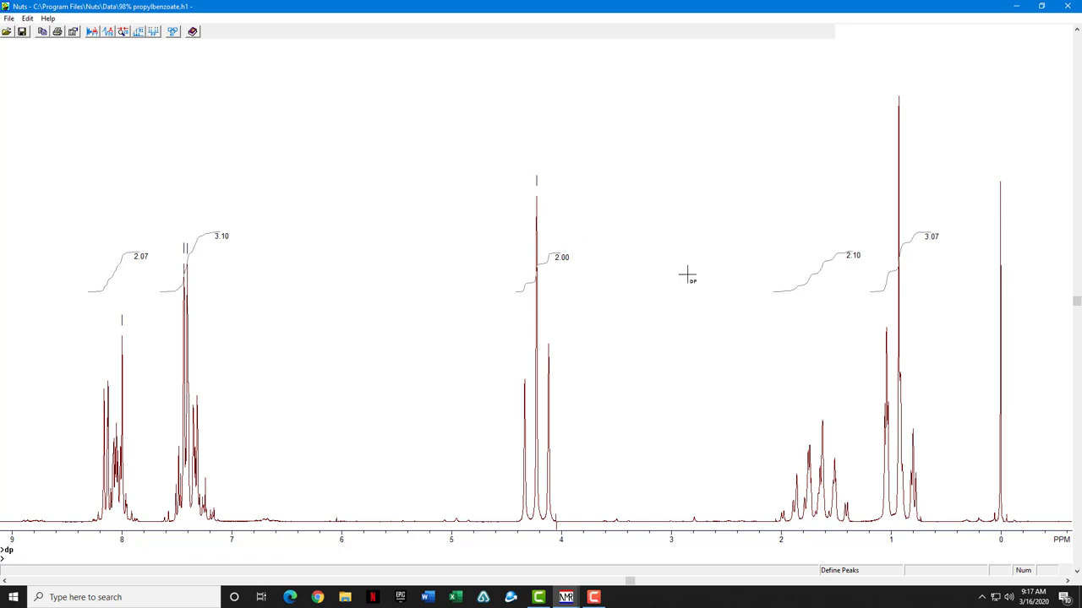
left_click(525, 391)
left_click(548, 363)
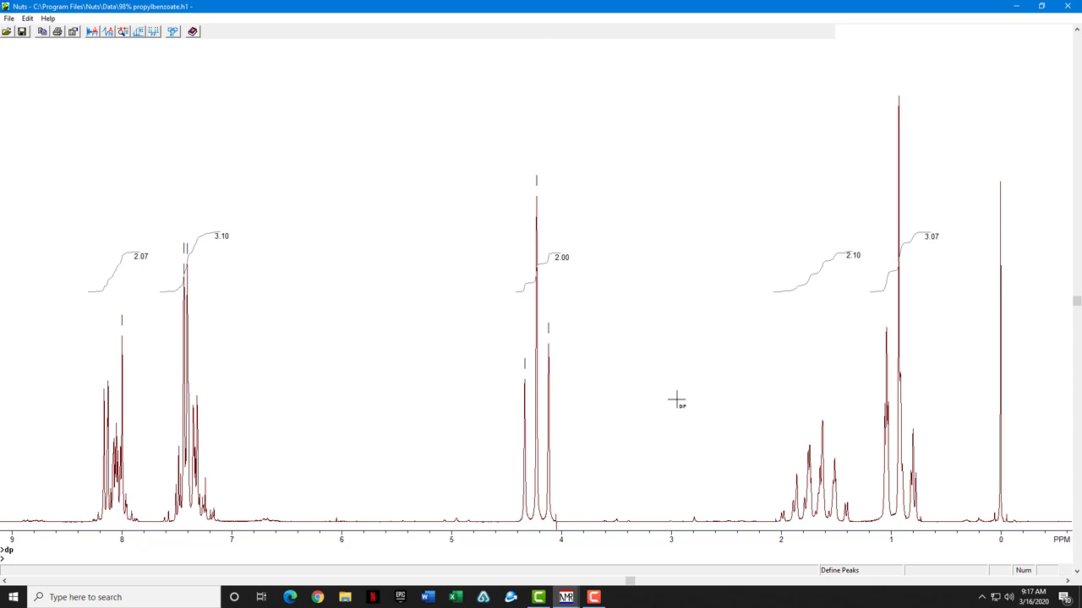
- Define the 1.88–1.5 and 1.05–0.8 ppm peaks, then exit define mode
left_click(821, 439)
left_click(810, 457)
left_click(796, 475)
left_click(834, 470)
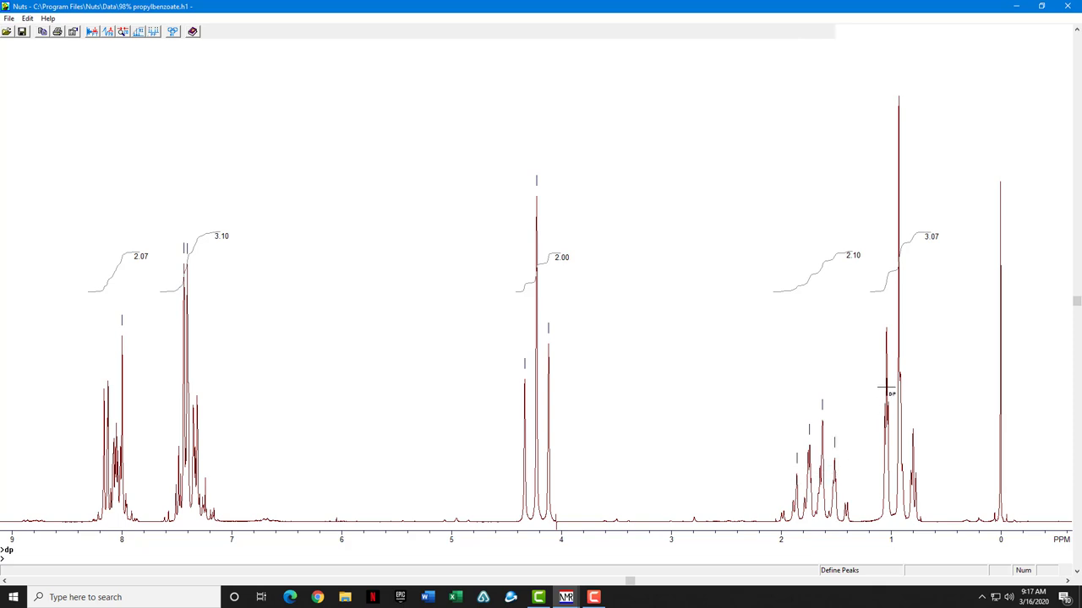
left_click(886, 341)
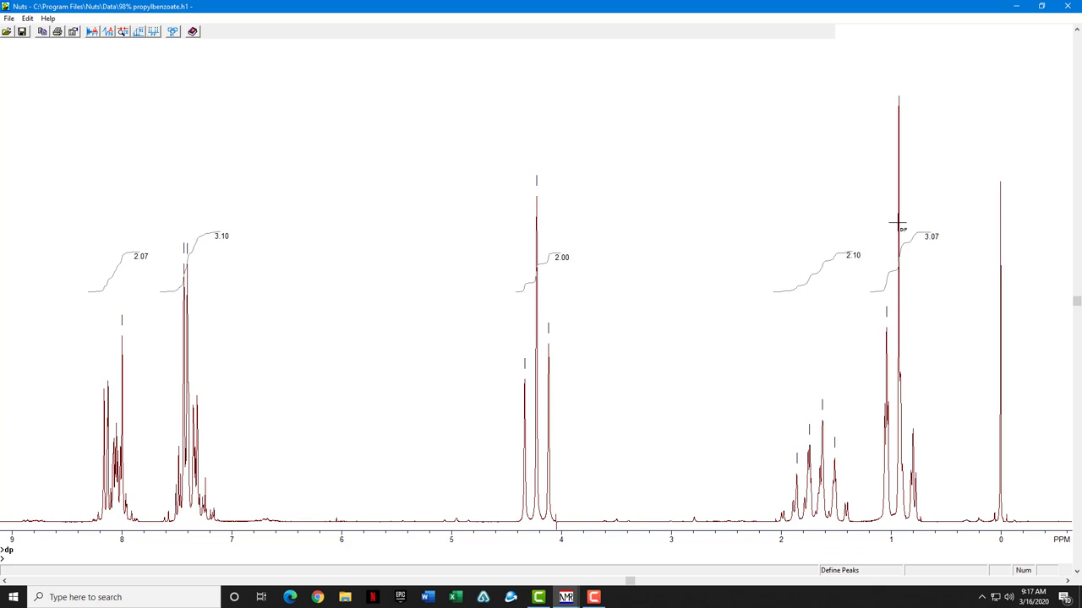
left_click(898, 118)
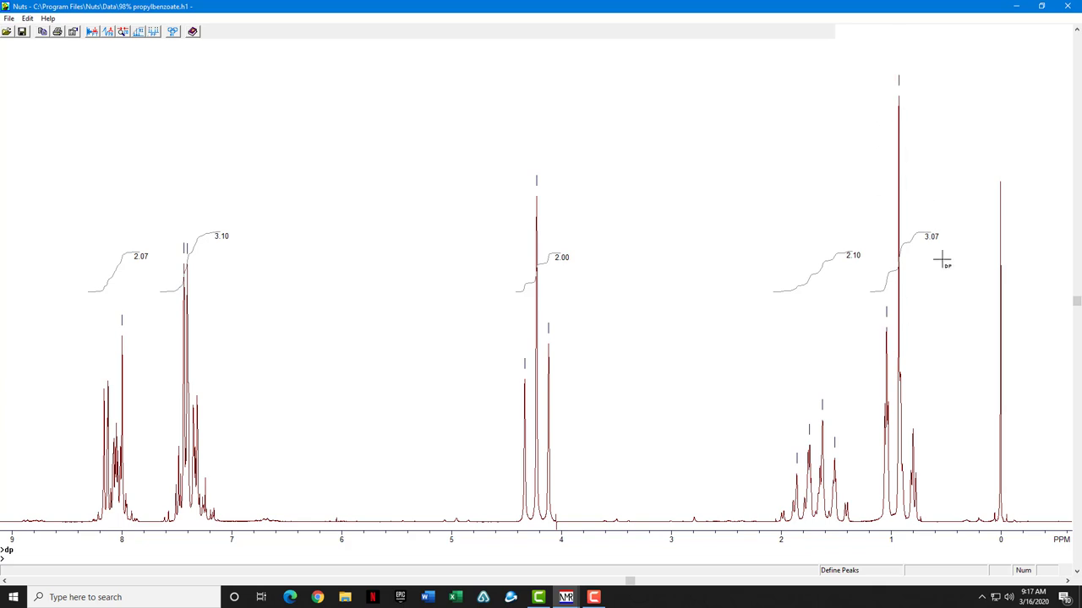
left_click(914, 432)
key("Escape")
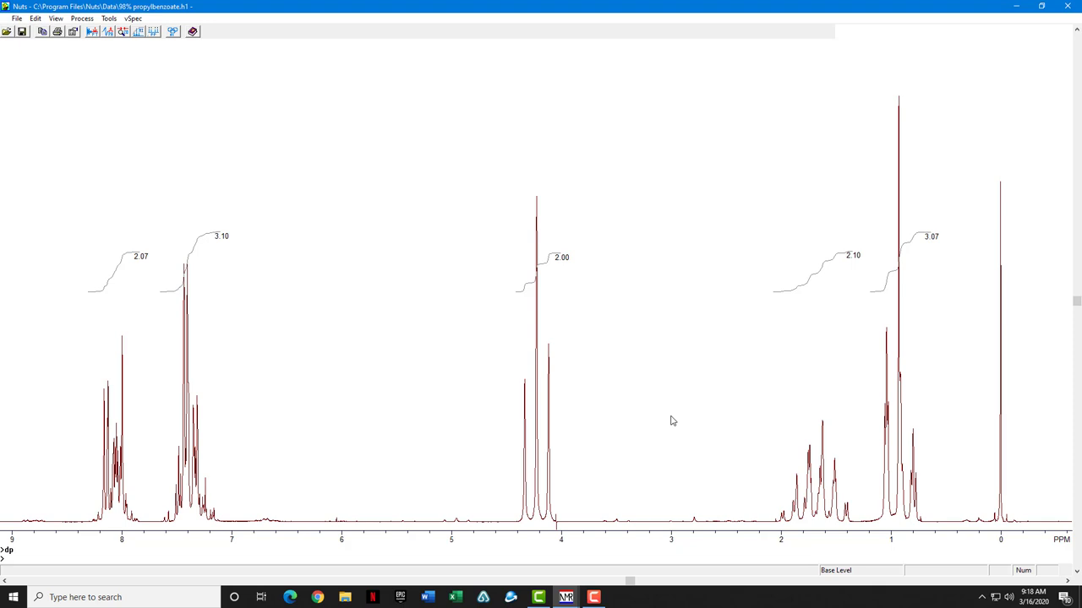
- Display ppm labels from 7.999 to 0.799 on the picked peaks and readjust the vertical scale
key("p")
key("p")
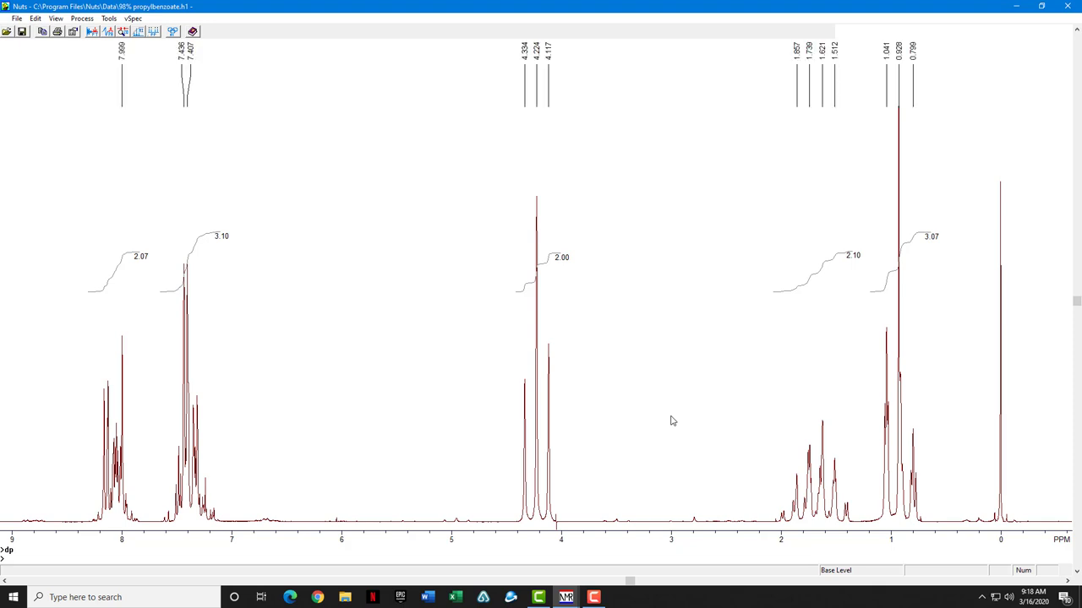
scroll(672, 421, "down", 1)
scroll(671, 421, "down", 3)
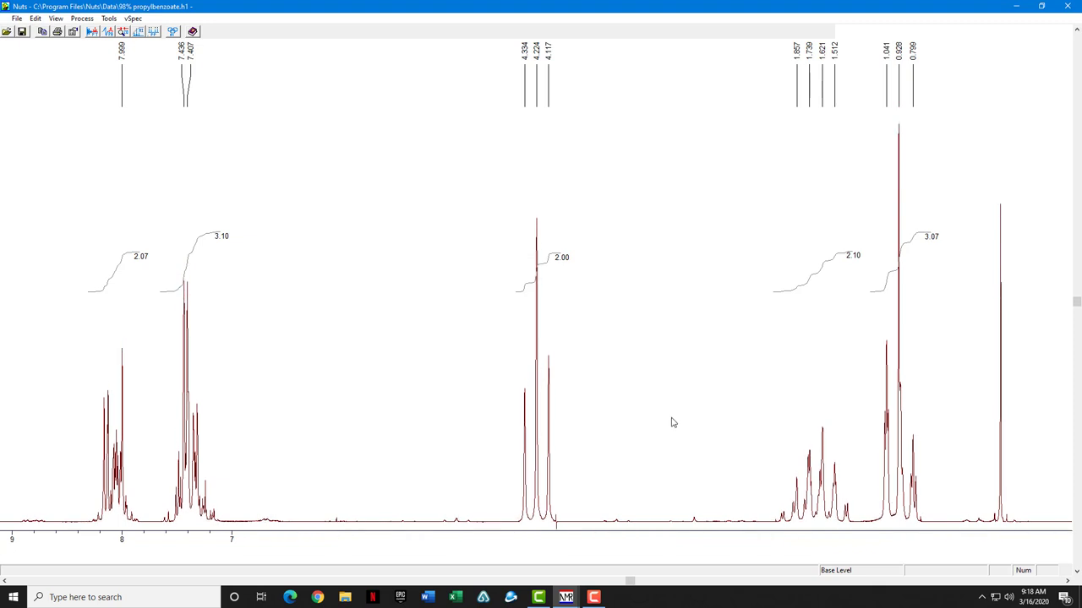
key("d")
key("p")
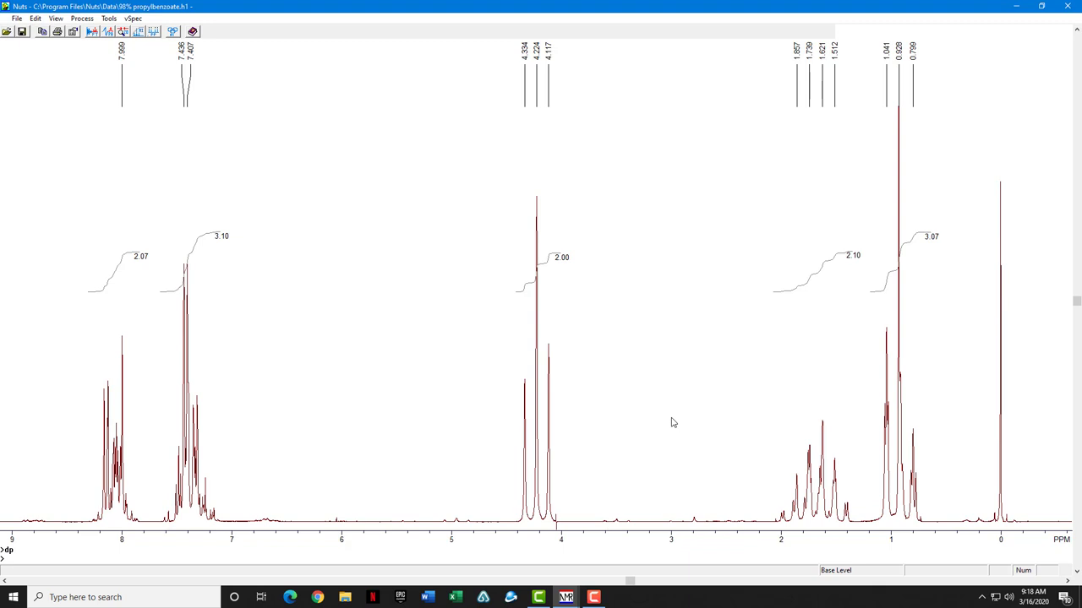
scroll(672, 422, "down", 2)
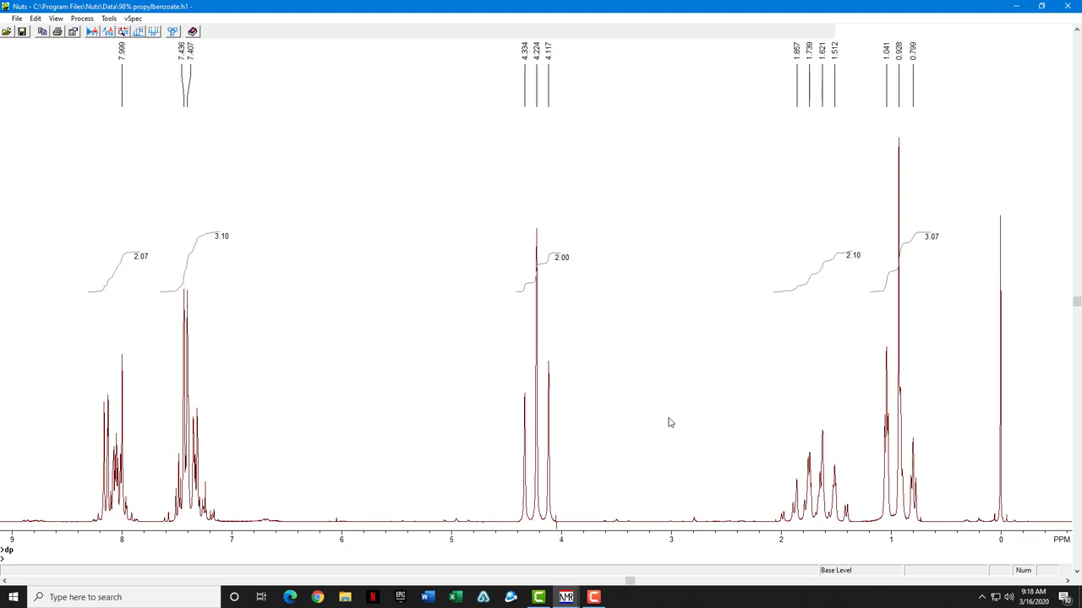
scroll(670, 423, "down", 4)
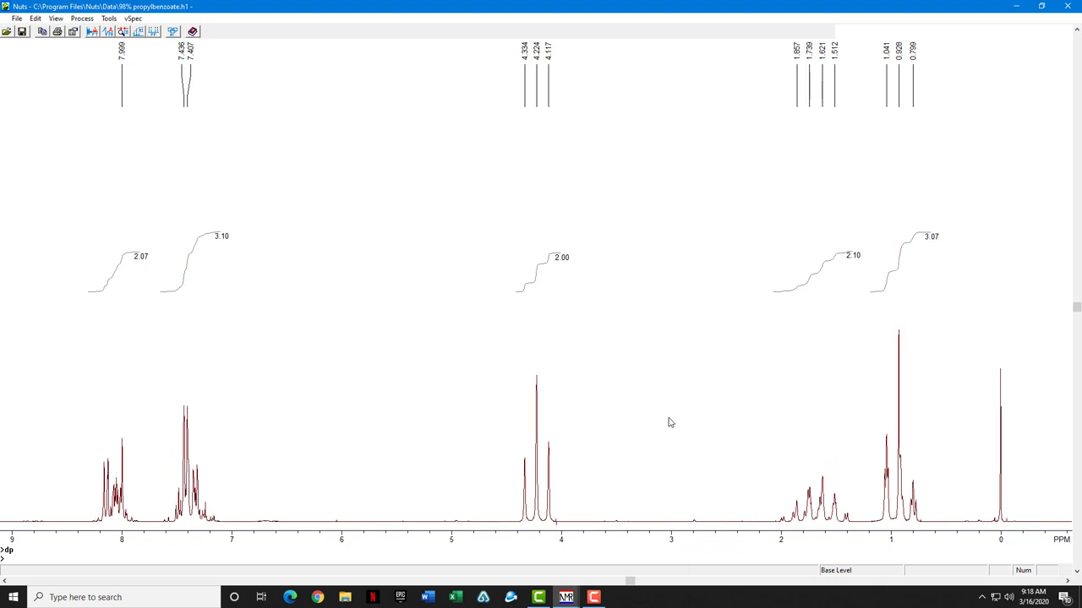
scroll(670, 422, "up", 4)
scroll(671, 423, "down", 3)
scroll(670, 423, "up", 2)
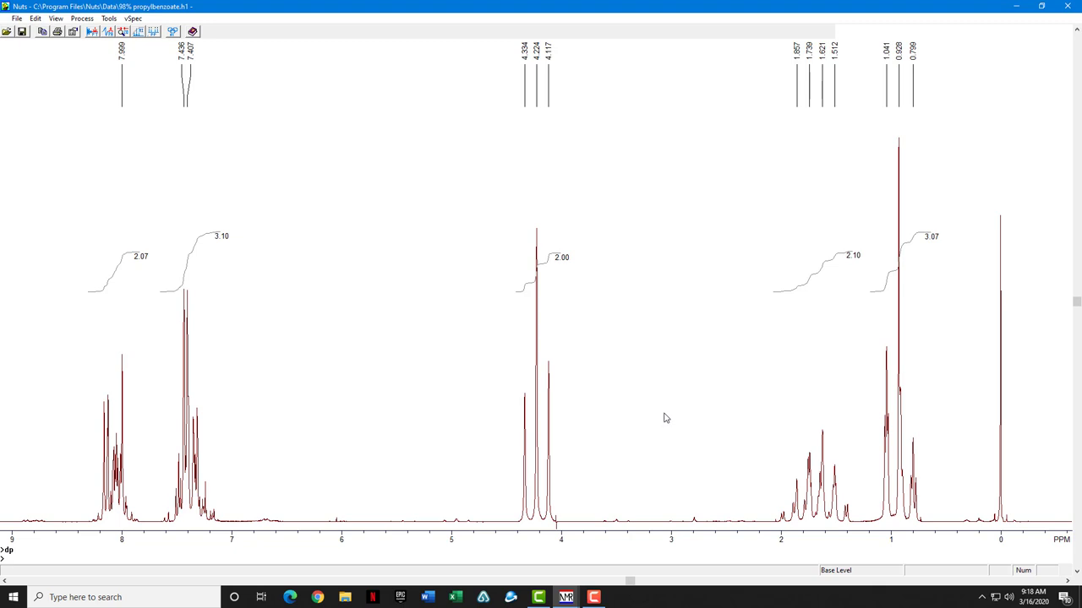
- Print the labelled, integrated spectrum in landscape orientation on Letter paper
right_click(668, 312)
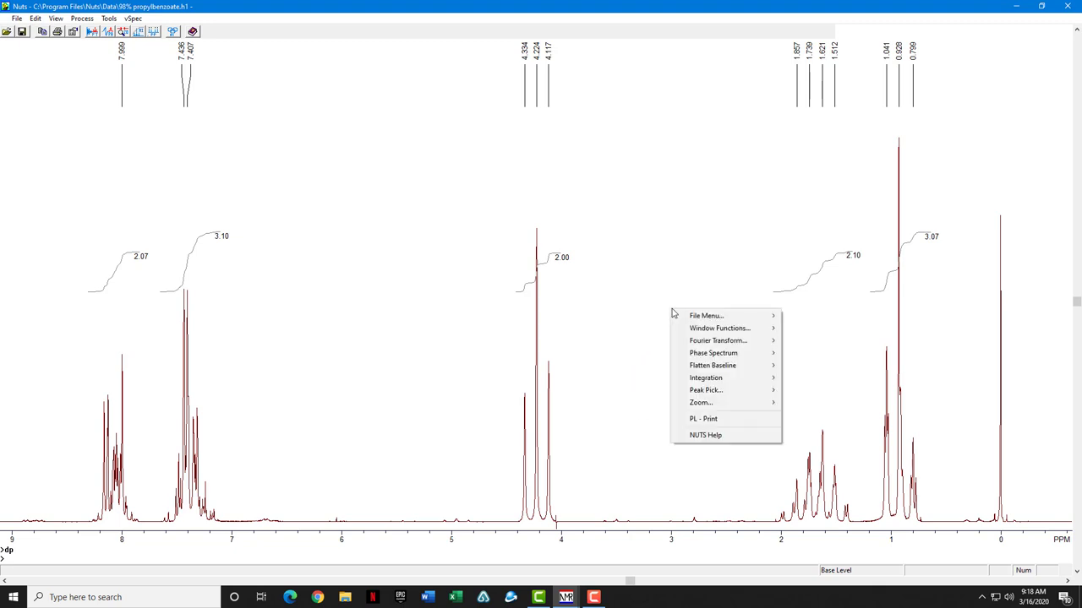
left_click(730, 420)
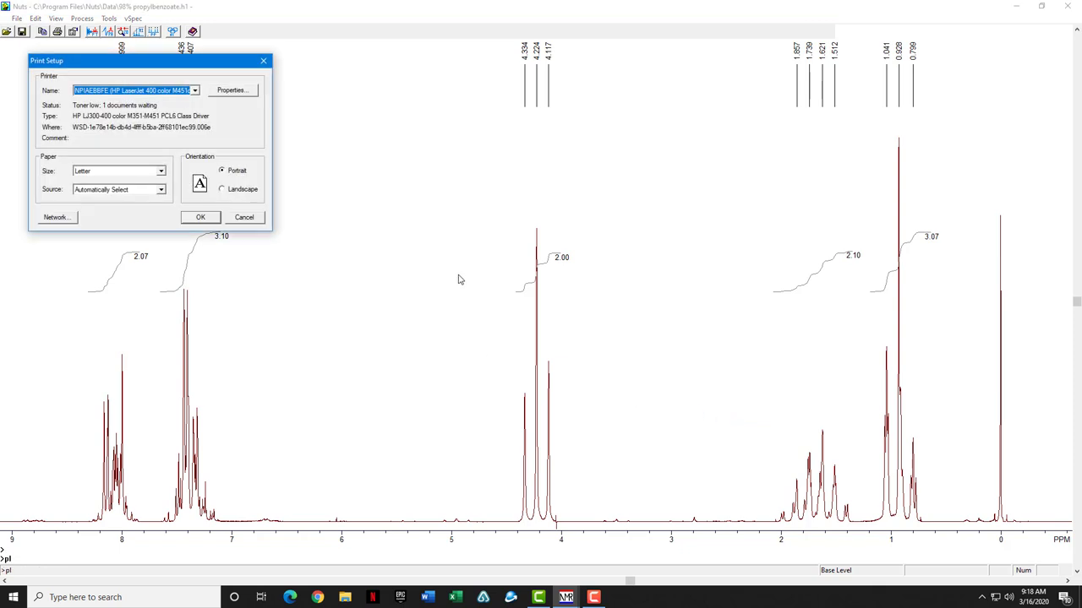
left_click_drag(145, 65, 347, 82)
left_click(431, 211)
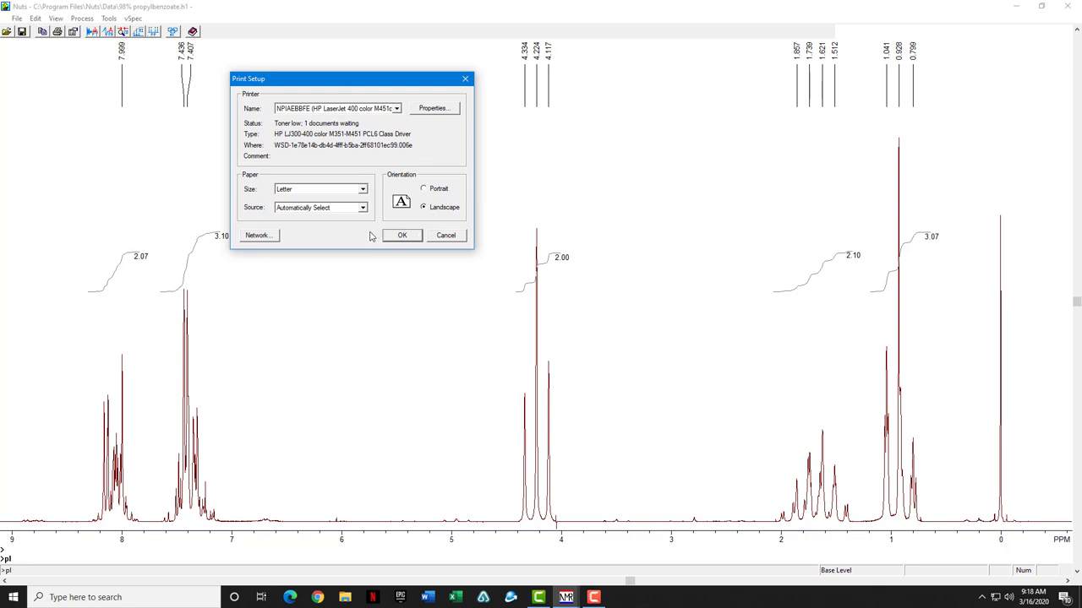
left_click(402, 235)
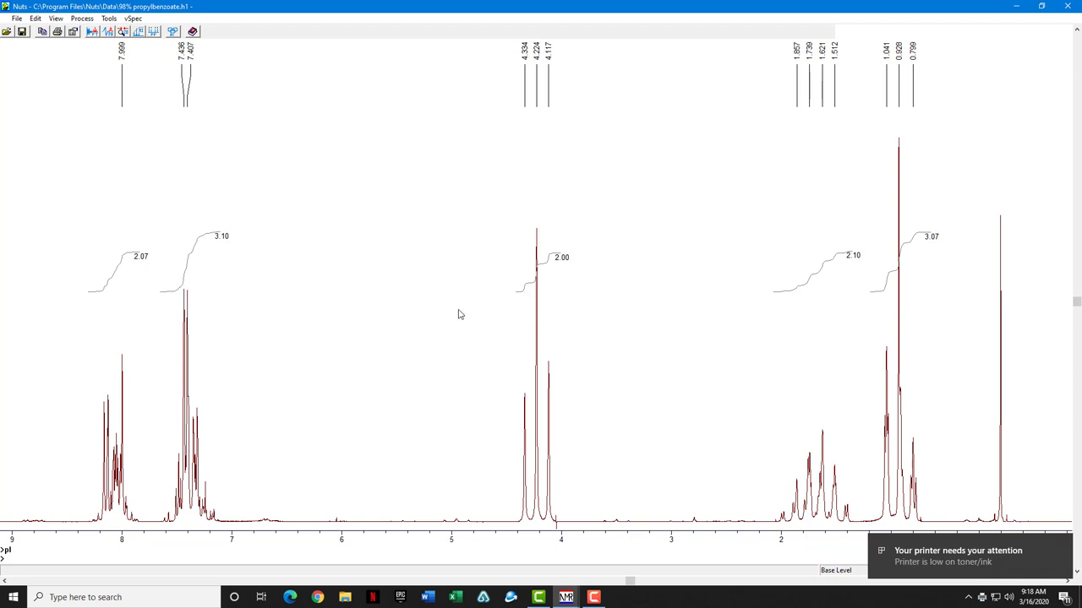